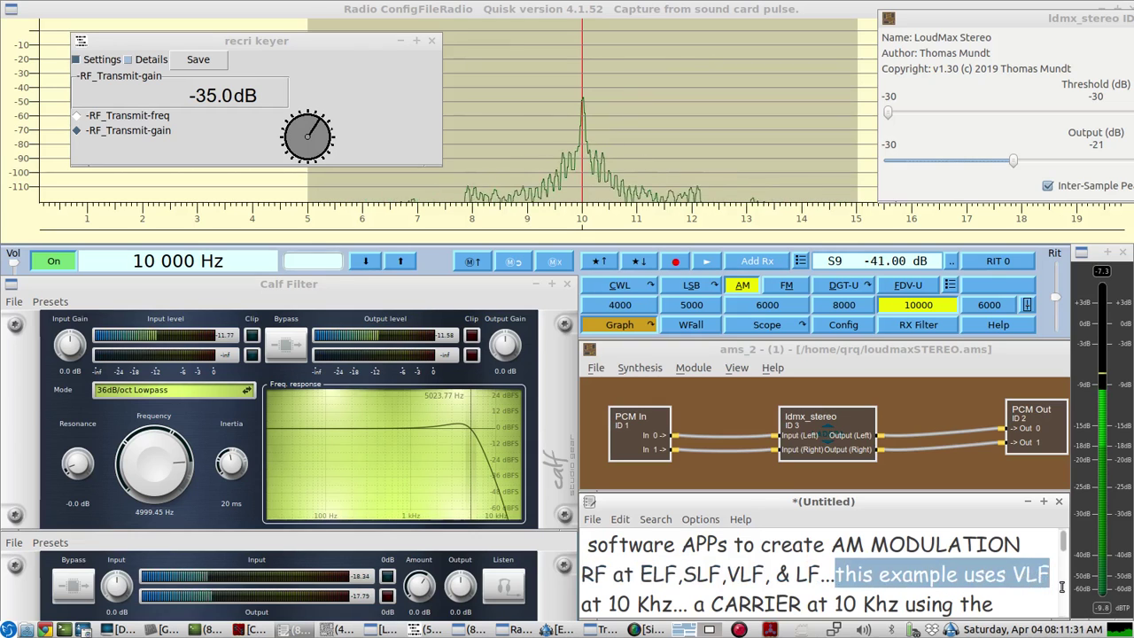
Highlight the note's passage about the carrier at 10 Khz using the AD5DZ RF sine wave oscillator
scroll(1062, 591, "down", 1)
scroll(1050, 585, "up", 1)
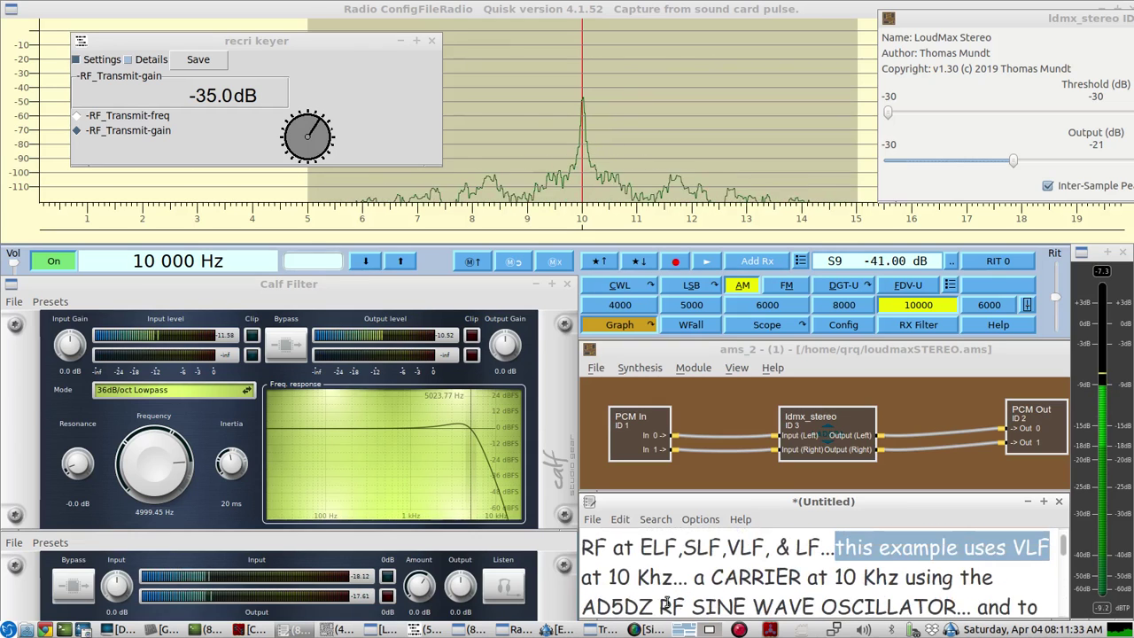
left_click_drag(582, 577, 963, 604)
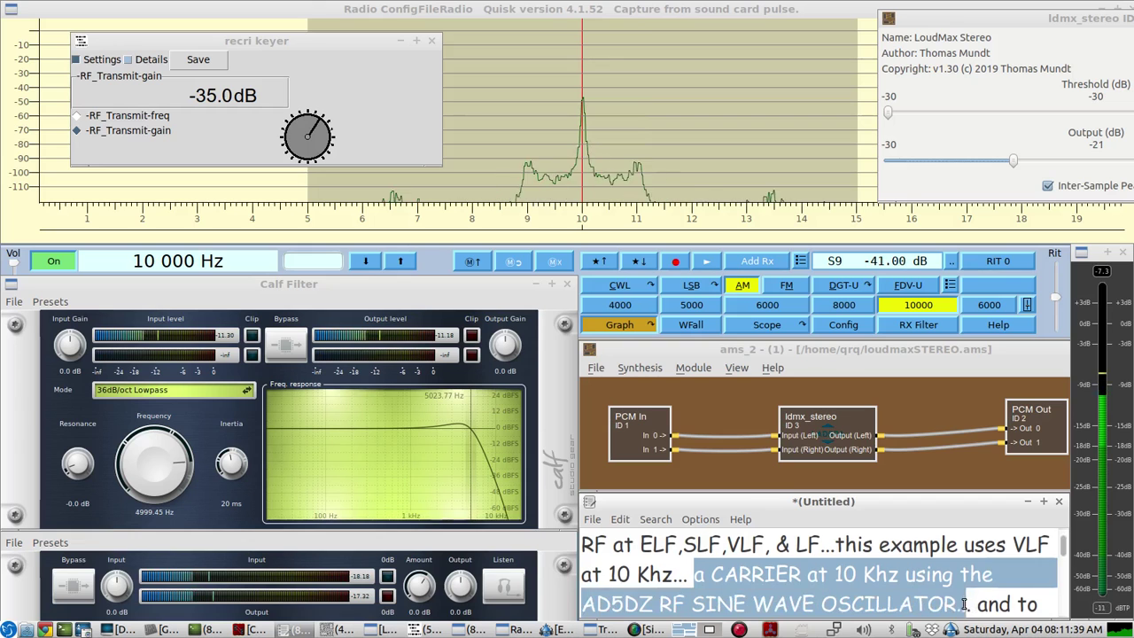
Check the recri keyer's RF_Transmit-freq setting and return its display to RF_Transmit-gain
left_click(301, 56)
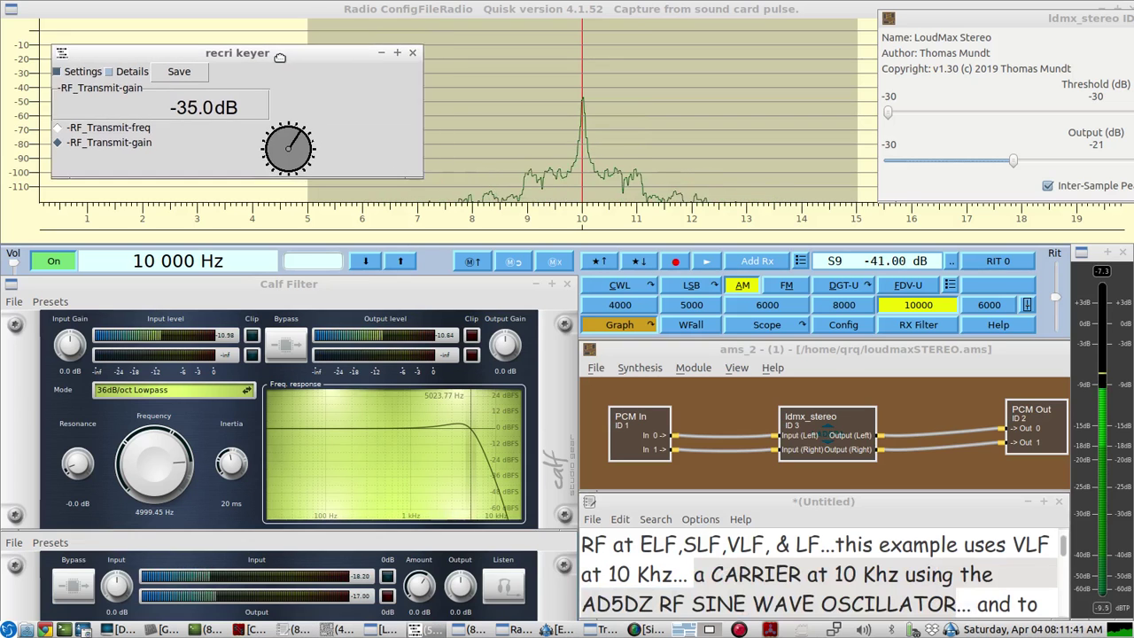
left_click(124, 116)
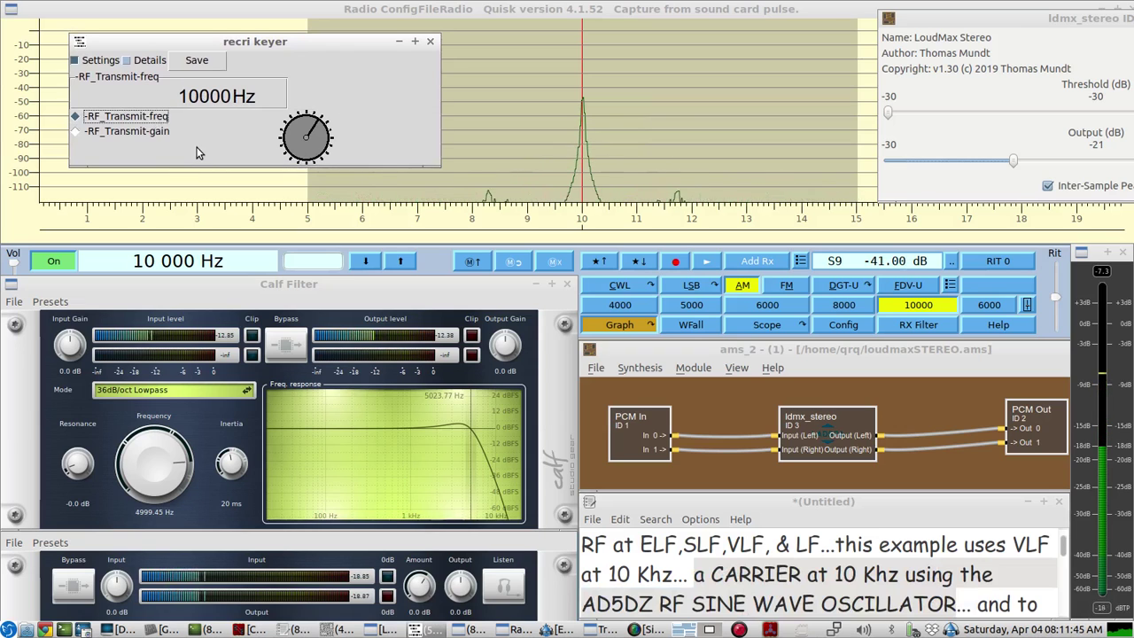
left_click(164, 133)
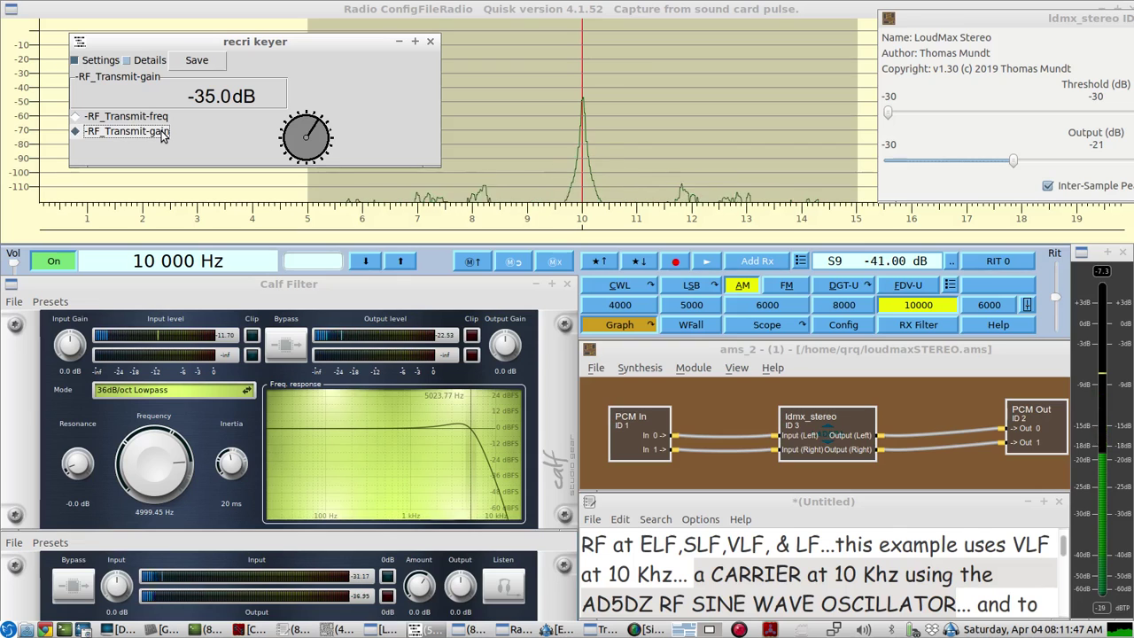
Highlight the note's passage about creating the sidebands on each side of the carrier
scroll(754, 587, "down", 3)
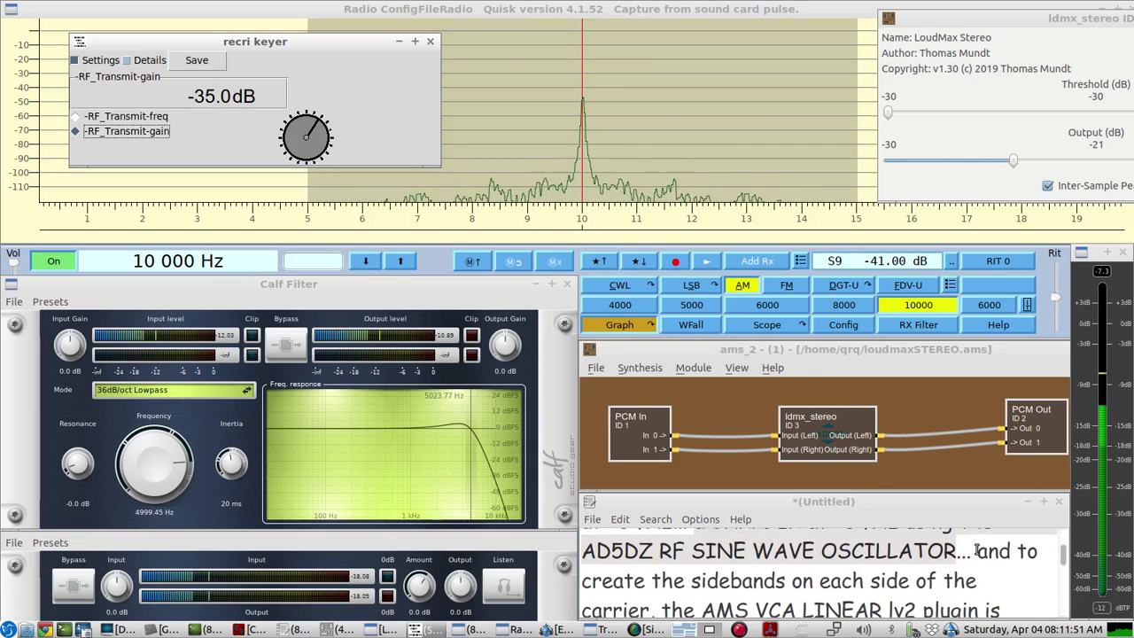
left_click_drag(977, 550, 1029, 568)
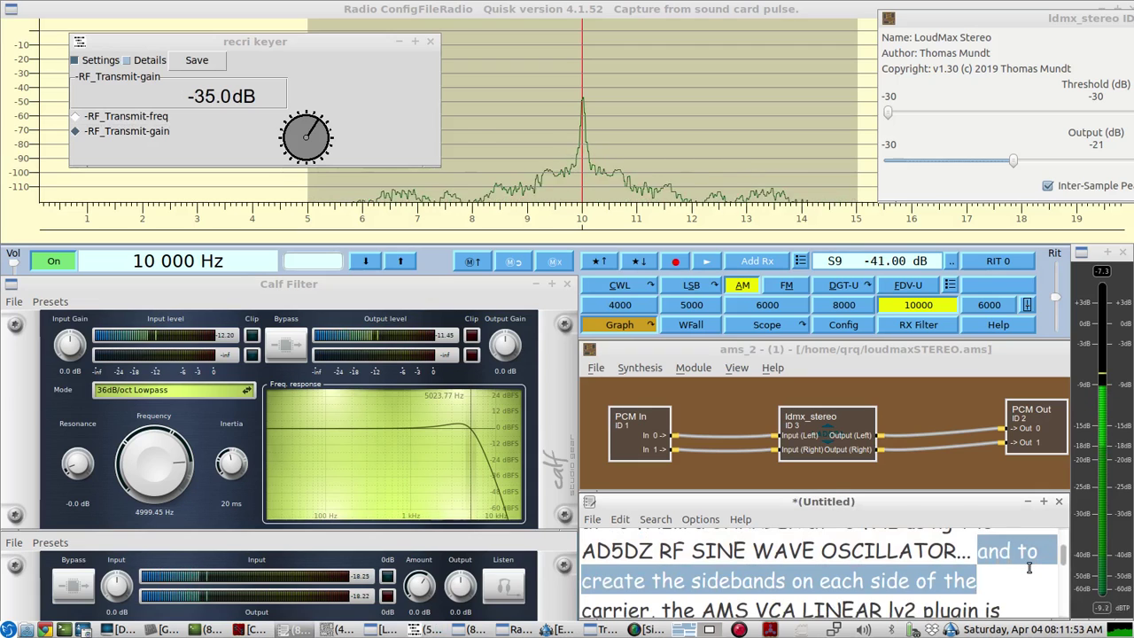
scroll(1024, 570, "down", 1)
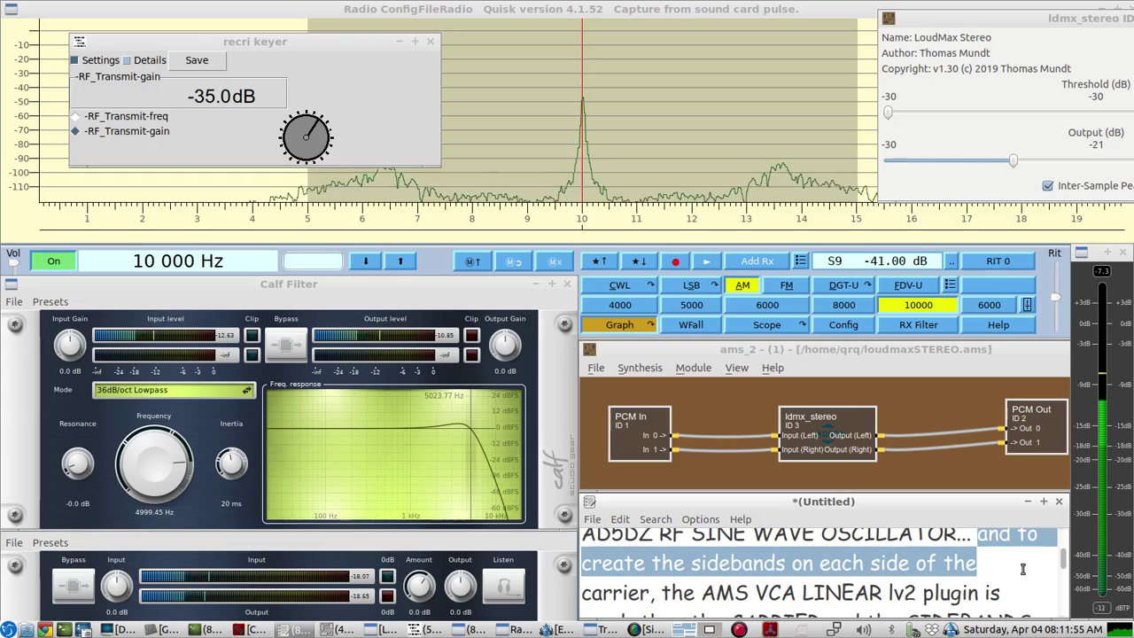
scroll(1022, 574, "down", 1)
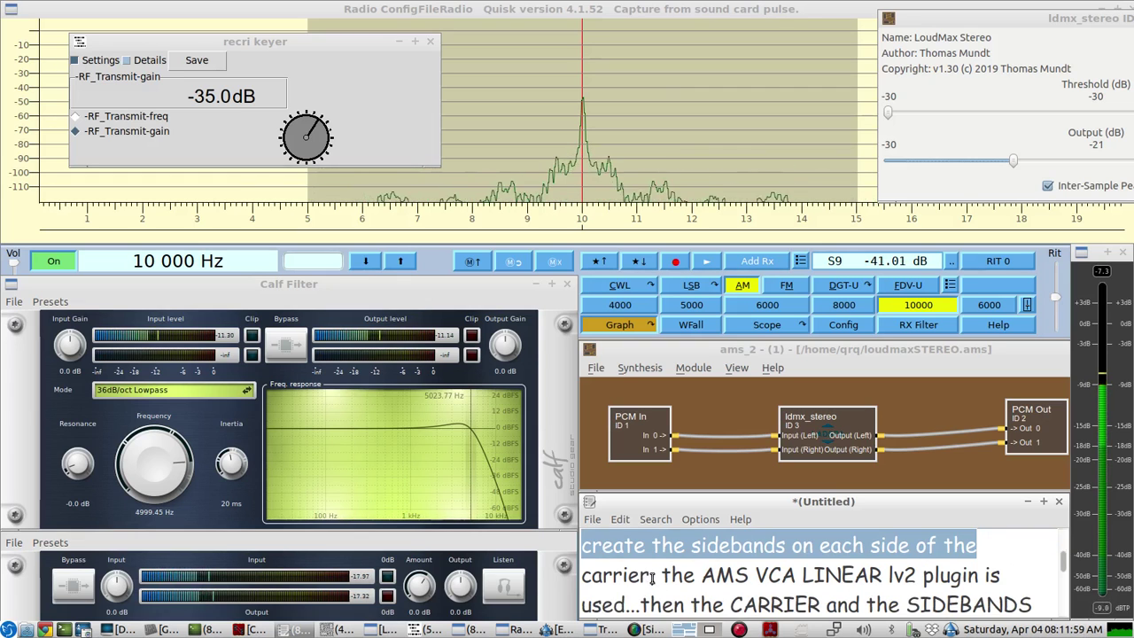
left_click_drag(648, 575, 580, 545)
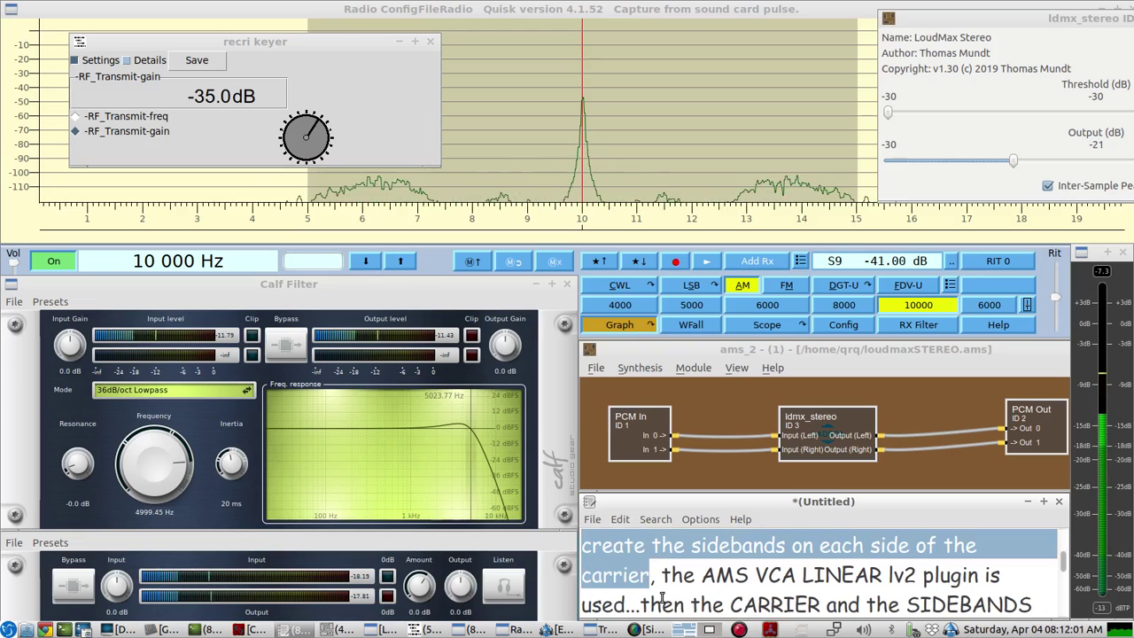
Highlight the note about the AMS VCA LINEAR lv2 plugin and bring up the AMS VCA Lin plugin window
left_click_drag(661, 574, 618, 602)
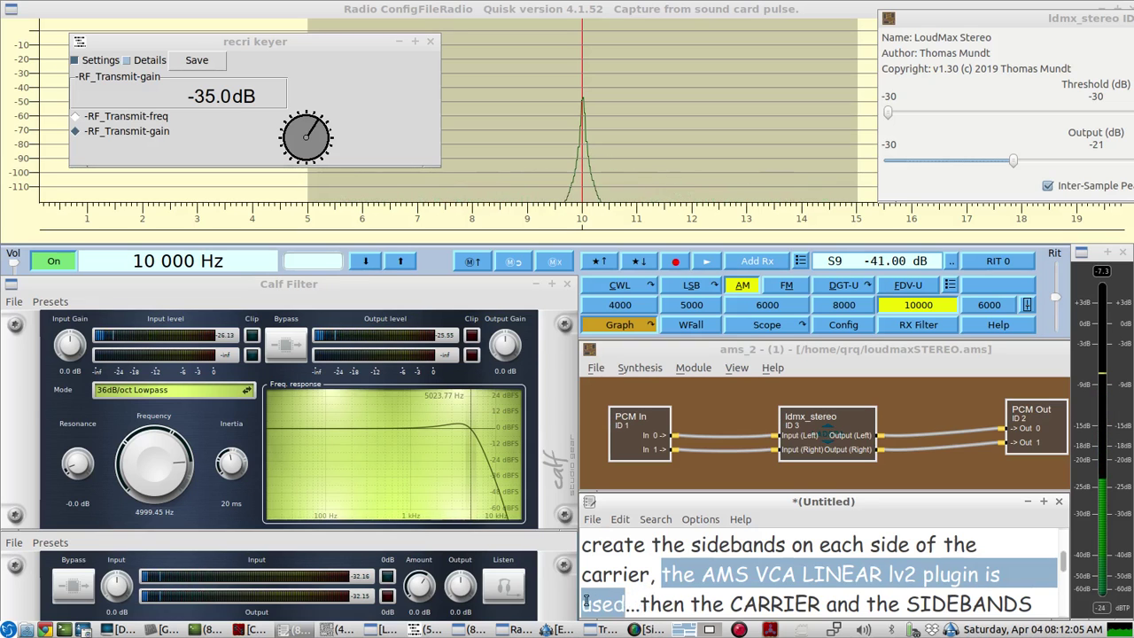
left_click(469, 629)
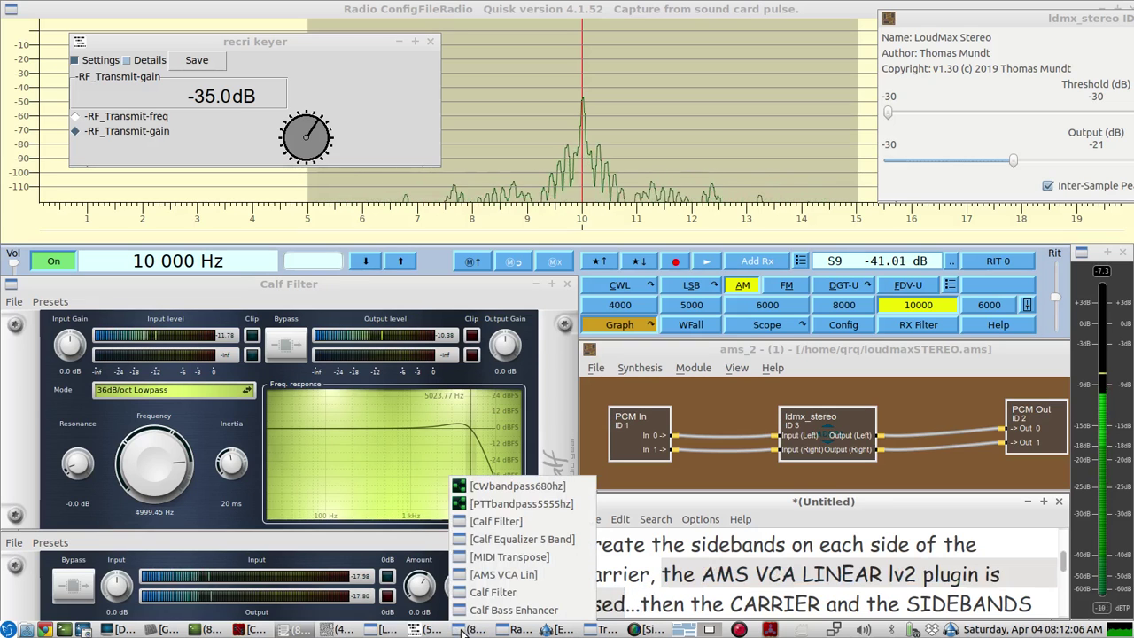
left_click(491, 576)
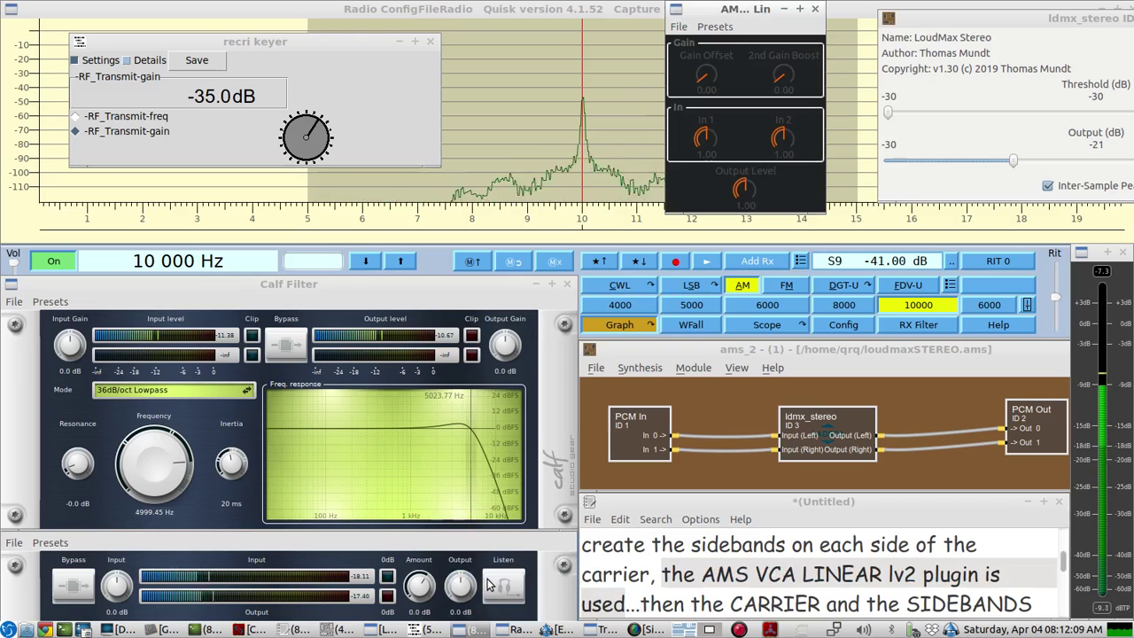
Switch to Catia, find the AM modulation chain, nudge AMS VCA Lin and move PulseAudio JACK Source slightly farther from it
left_click(254, 629)
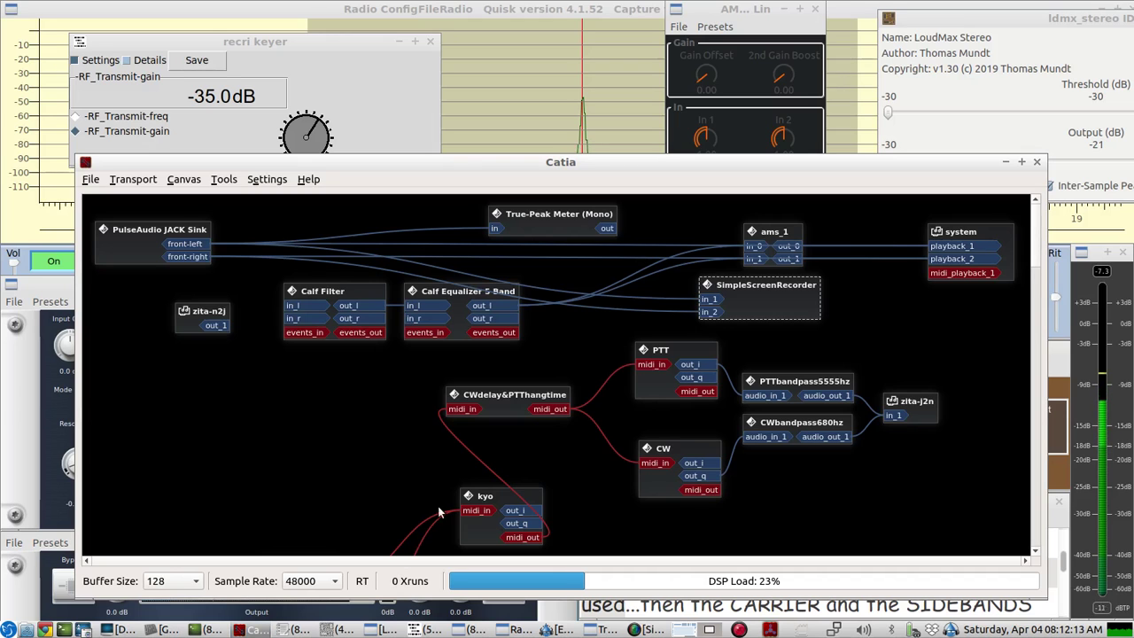
scroll(439, 511, "down", 10)
scroll(439, 511, "up", 3)
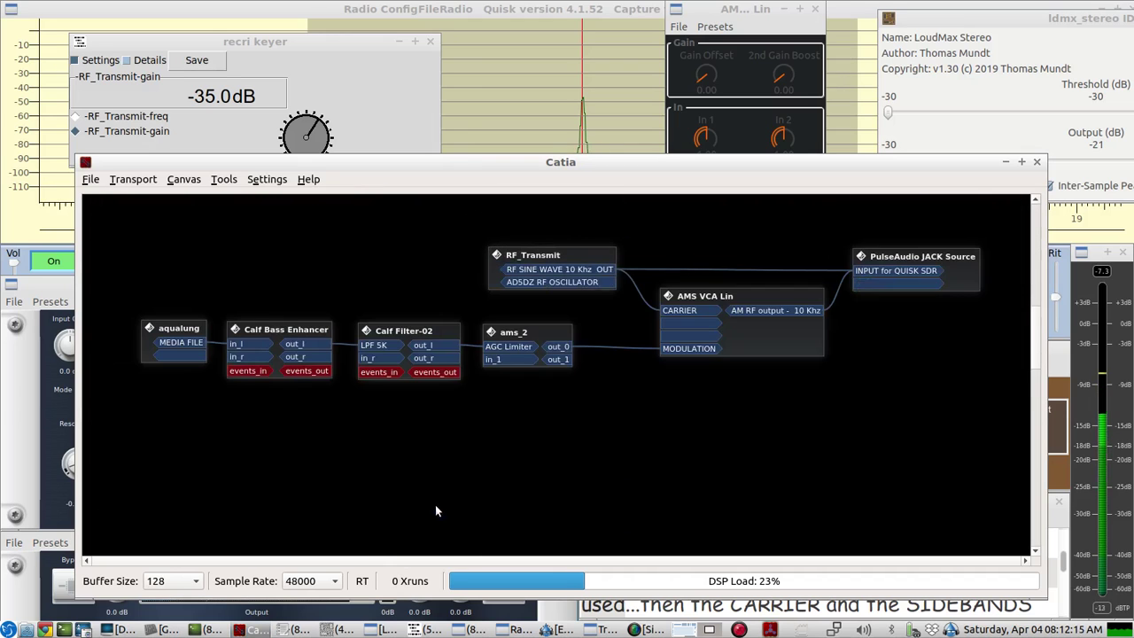
mouse_move(721, 296)
left_mouse_down()
mouse_move(699, 302)
mouse_move(716, 300)
left_mouse_up()
left_click(693, 319)
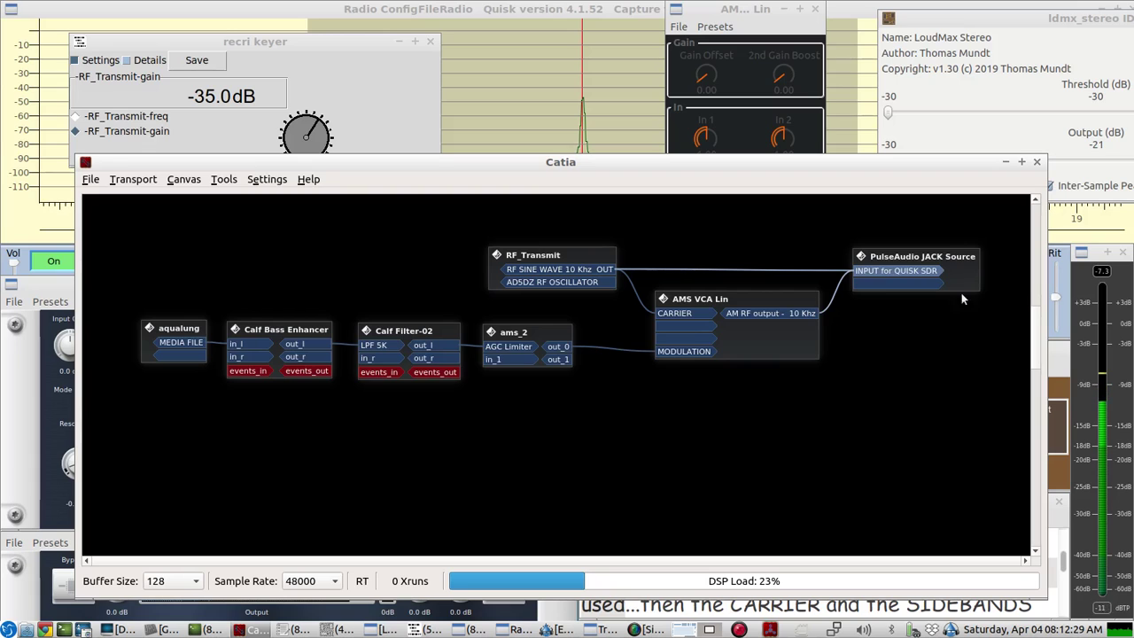
left_click_drag(965, 284, 987, 285)
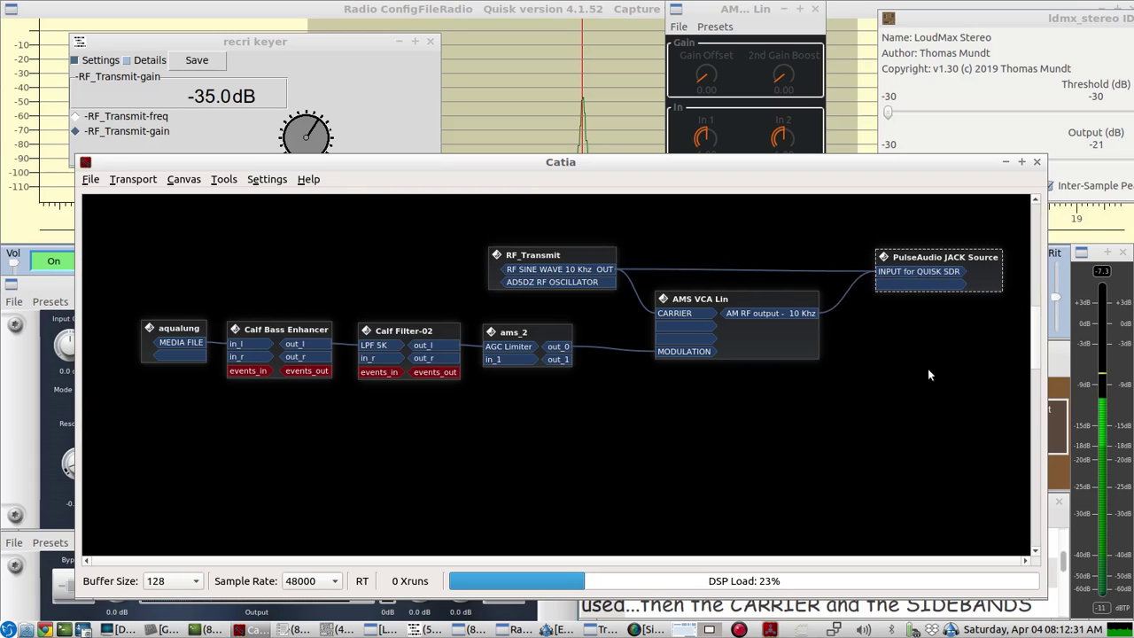
Trace the audio path back from the MODULATION input through the AGC Limiter and LPF 5K ports to aqualung's MEDIA FILE output
left_click(667, 353)
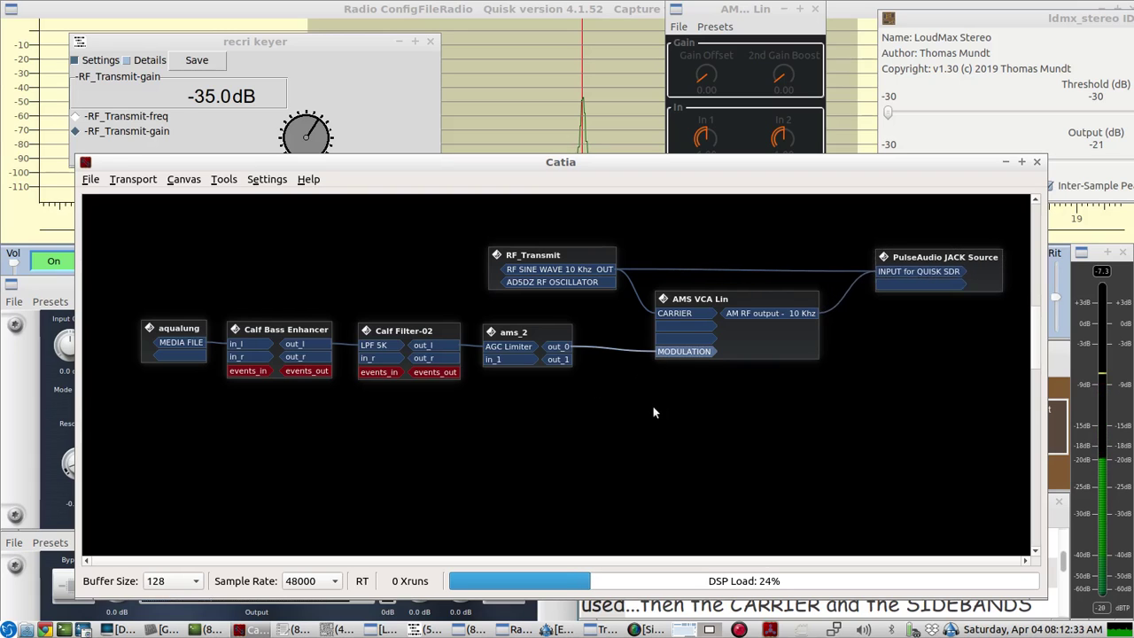
left_click(512, 347)
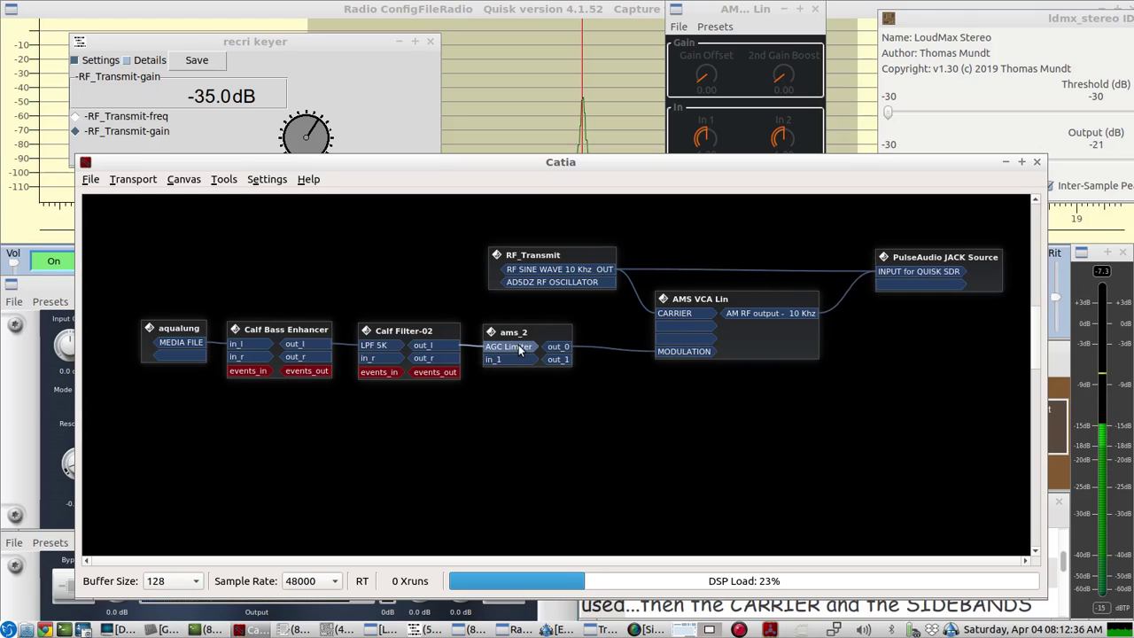
left_click(380, 348)
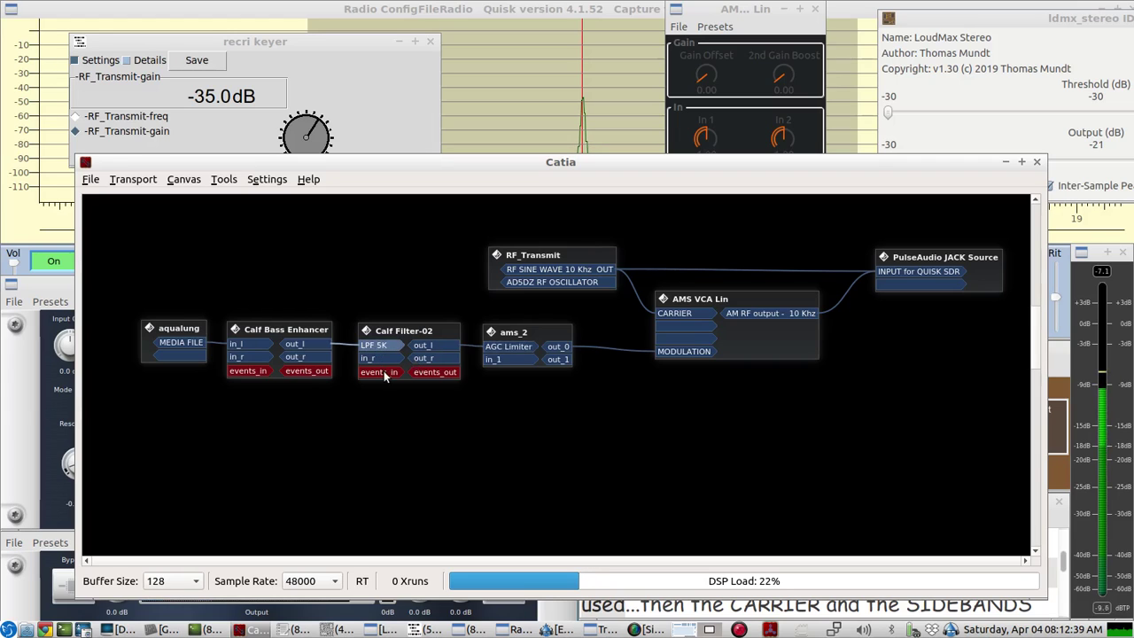
left_click(190, 345)
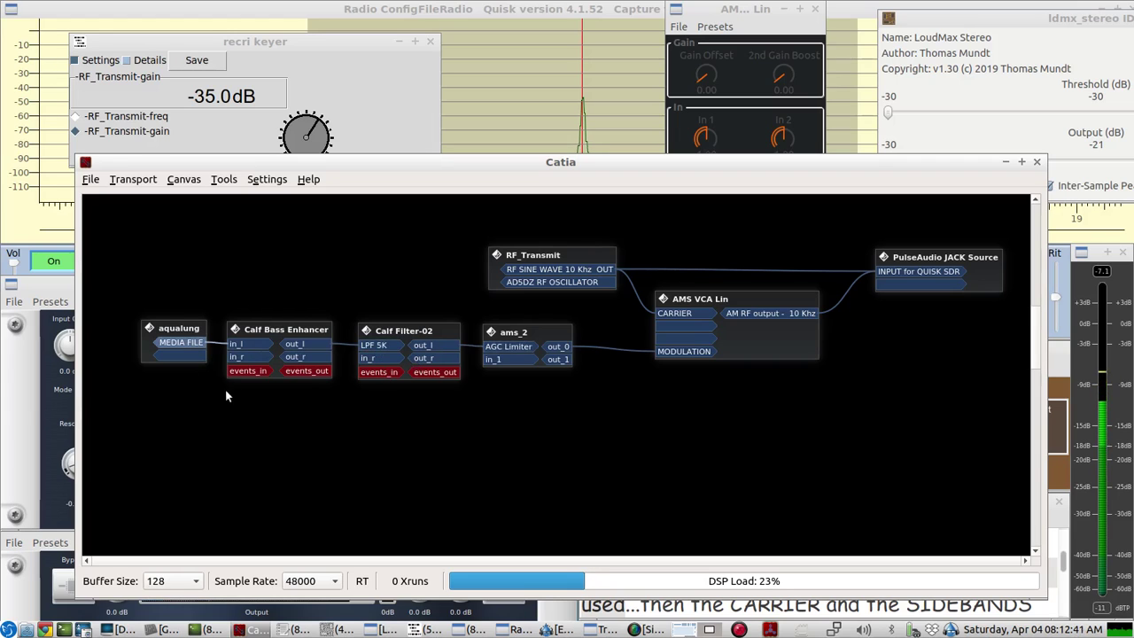
Bring up the Aqualung player to examine its playlist, and minimize both Aqualung and Catia
left_click(547, 629)
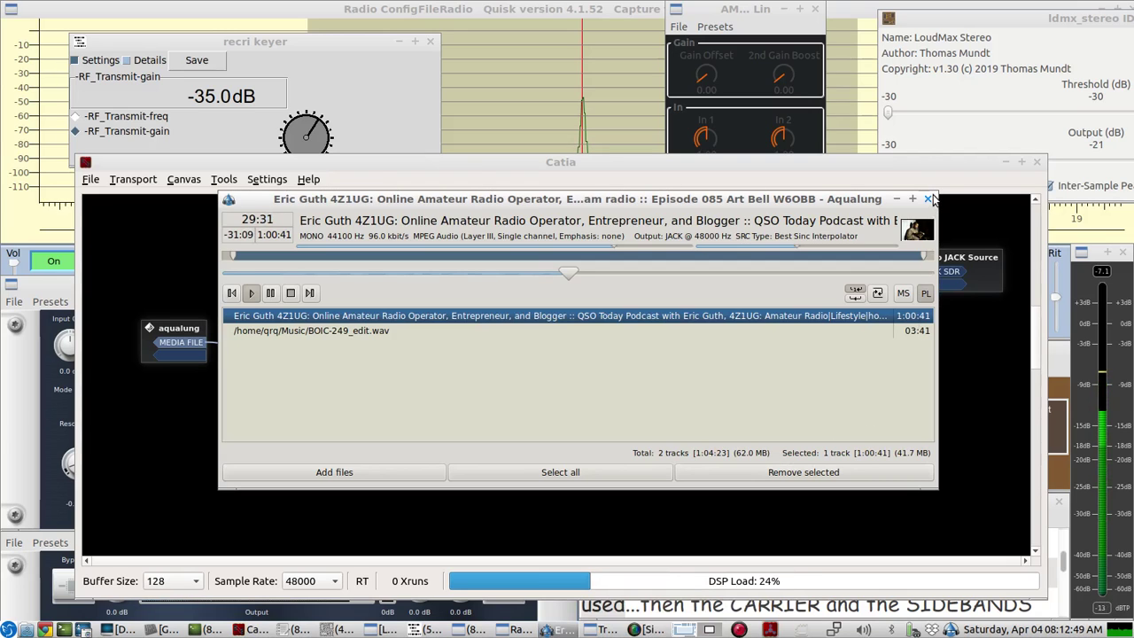
left_click_drag(930, 199, 1124, 179)
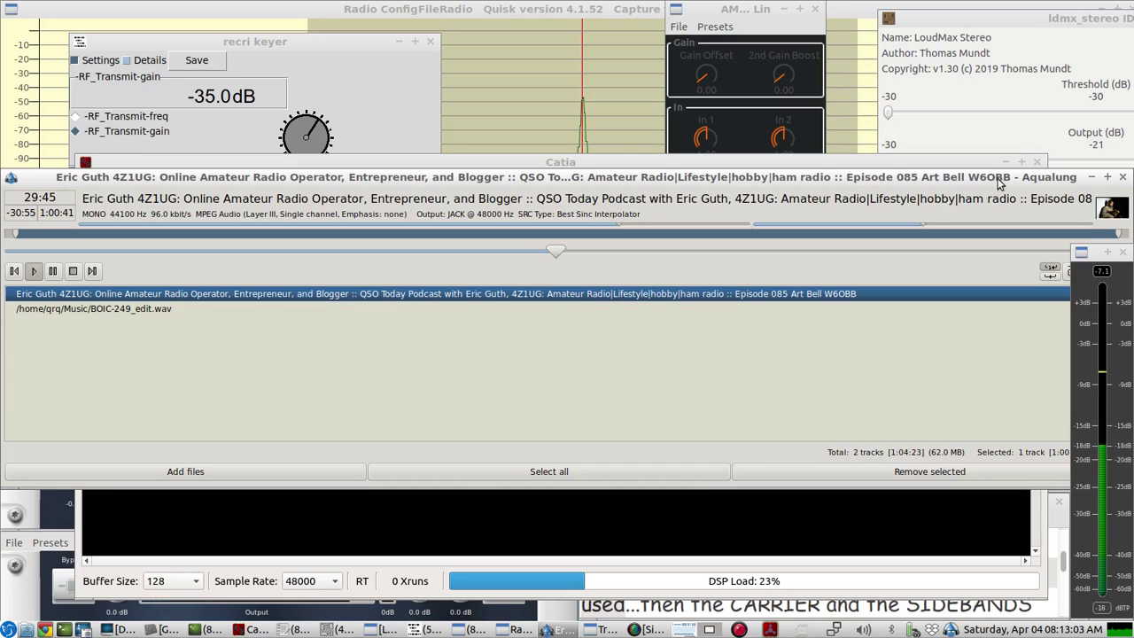
left_click(1091, 177)
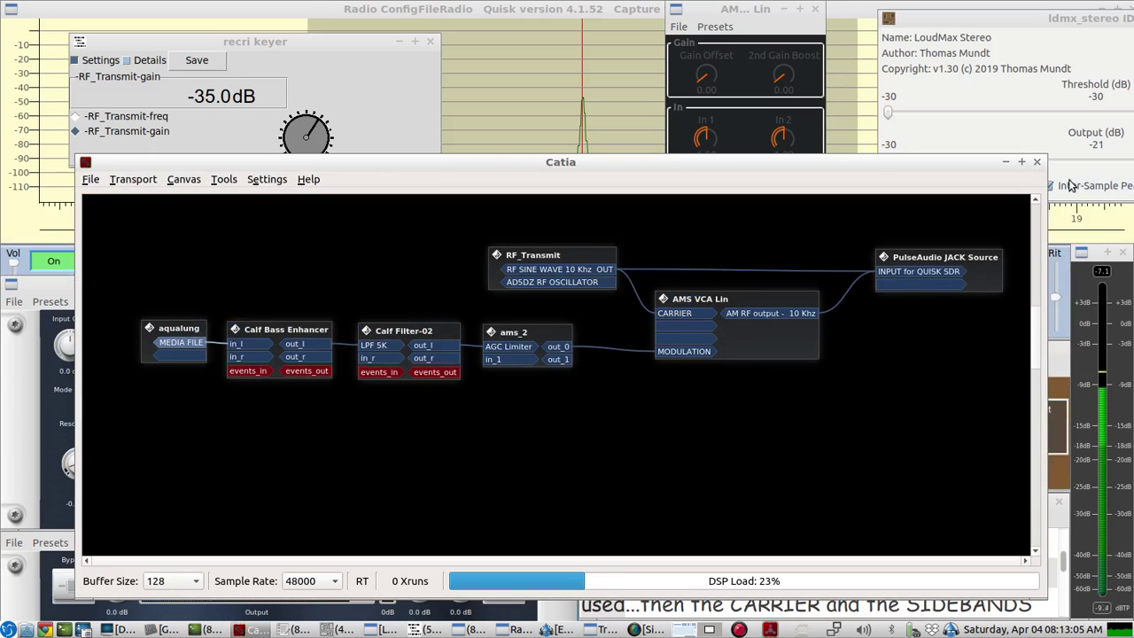
left_click(1005, 162)
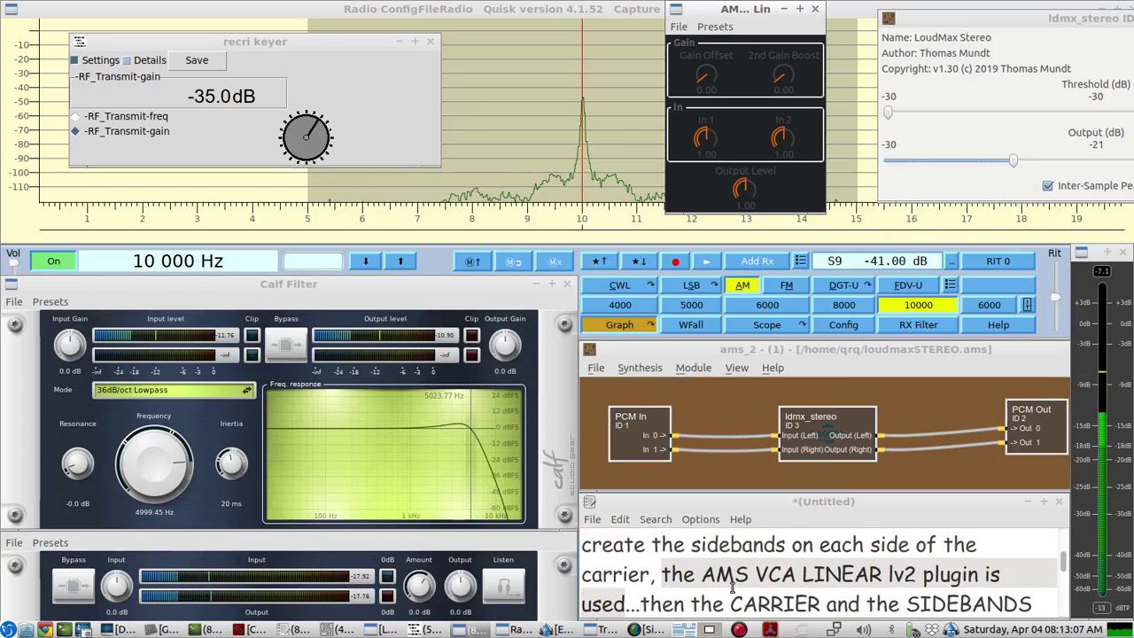
Highlight the note's passage about the carrier and sidebands going to the antenna, the input of Quisk SDR
scroll(720, 601, "down", 1)
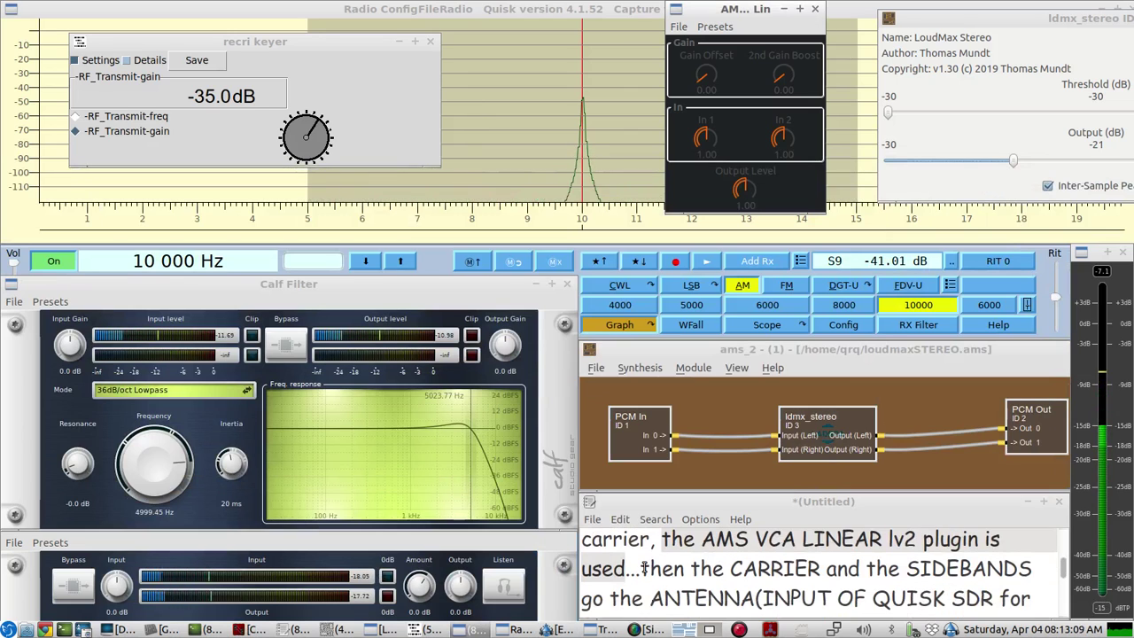
left_click_drag(644, 568, 1039, 584)
scroll(1039, 584, "down", 1)
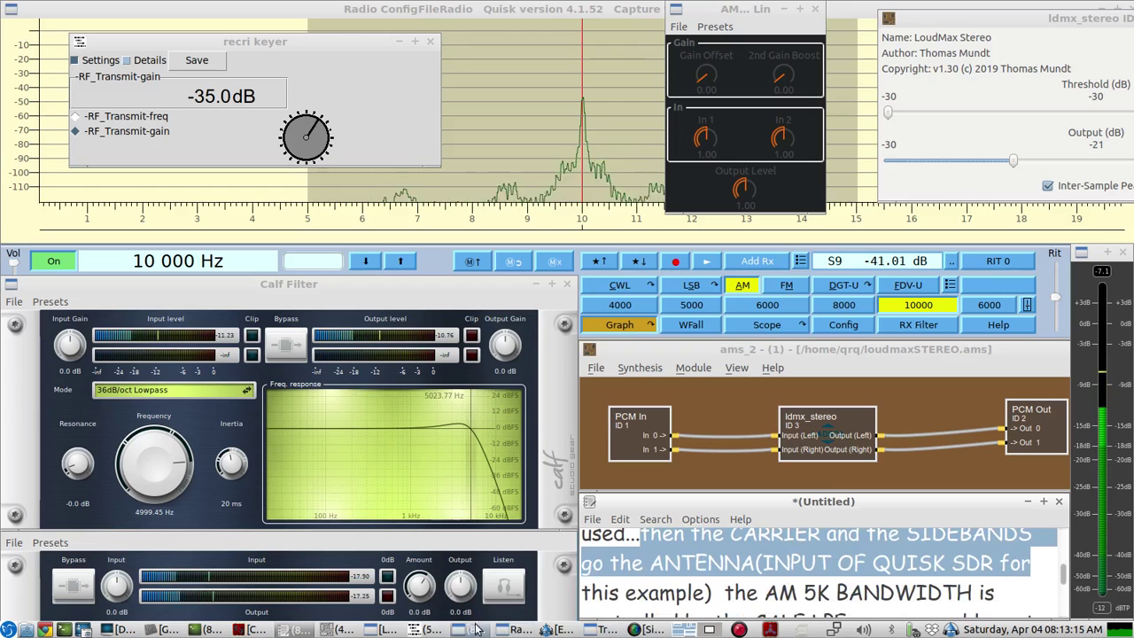
In Catia, disconnect the RF sine wave 10 Khz output from INPUT for QUISK SDR, reconnect it, and minimize Catia
left_click(253, 629)
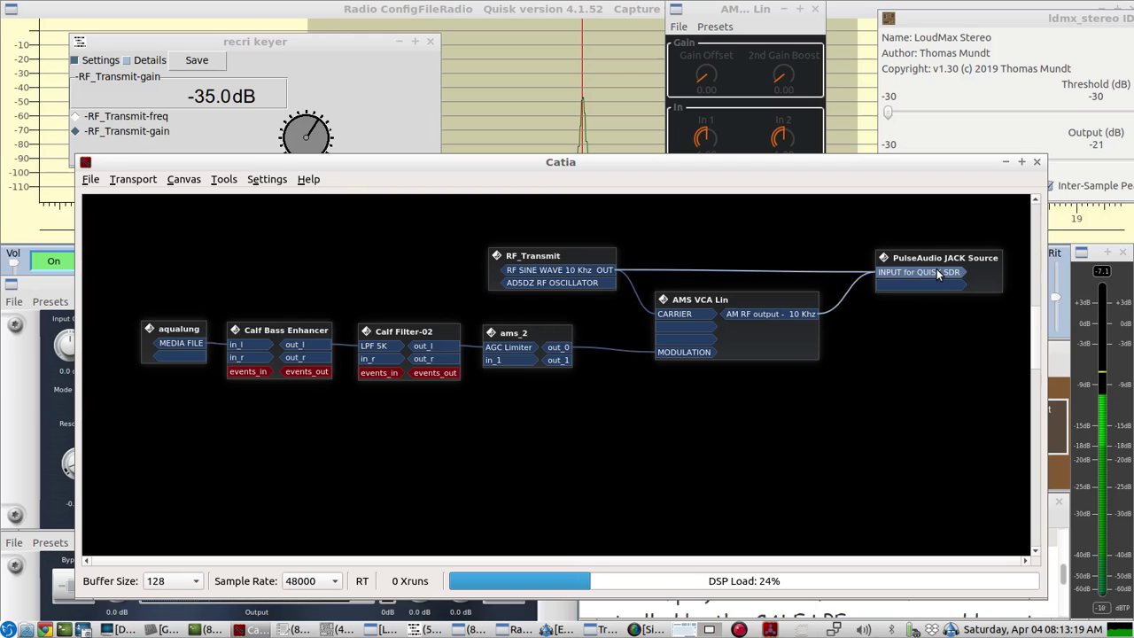
right_click(595, 275)
mouse_move(638, 282)
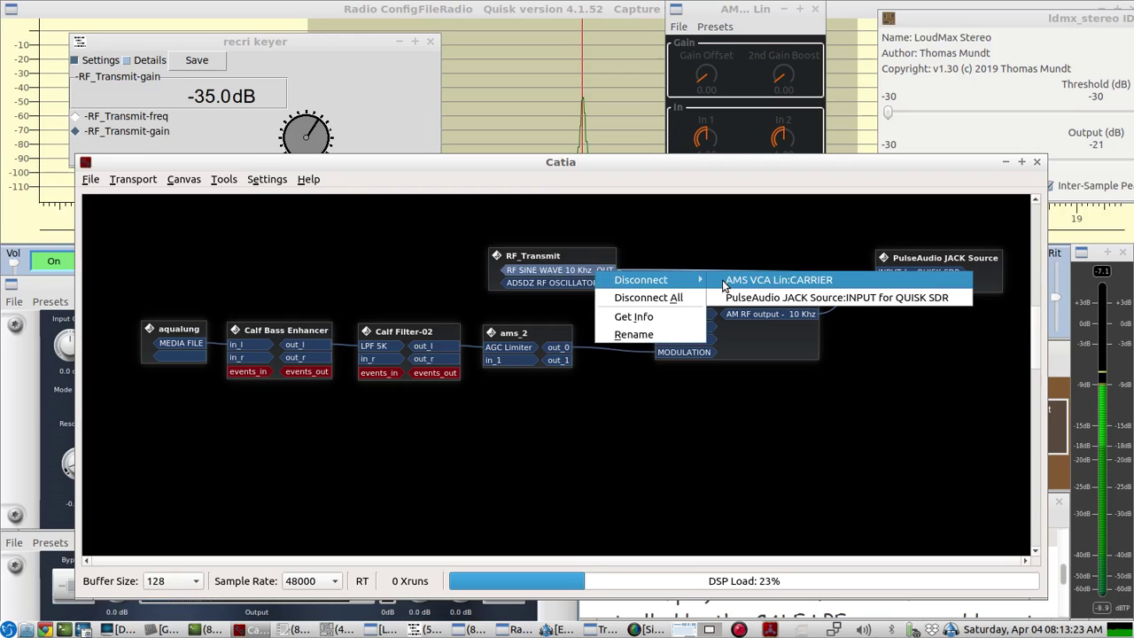
left_click(719, 298)
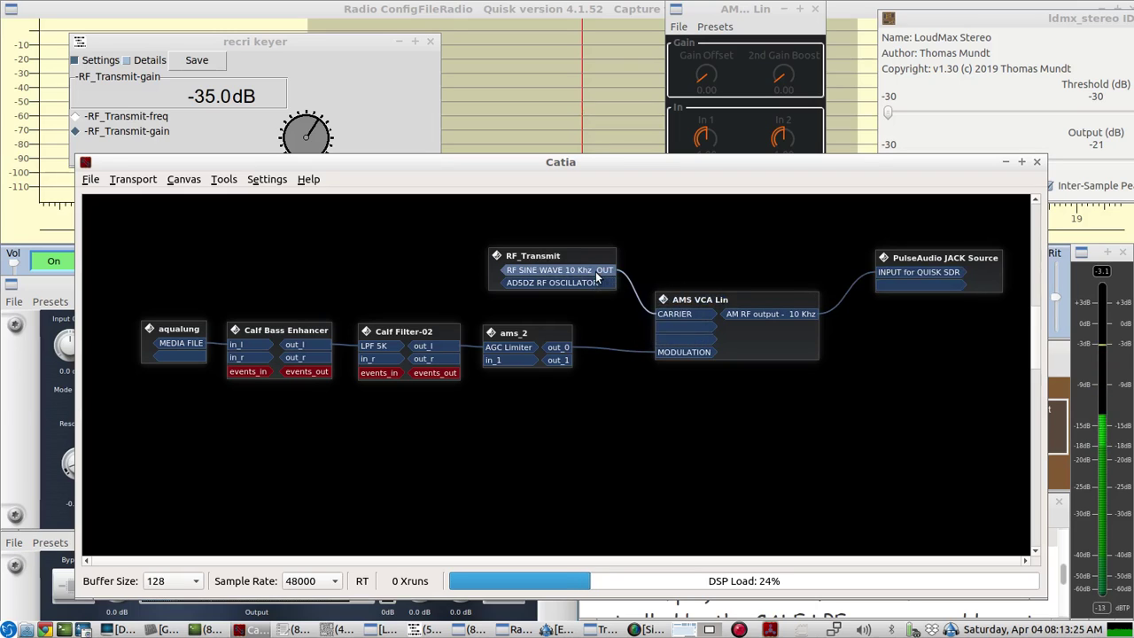
left_click_drag(596, 278, 901, 276)
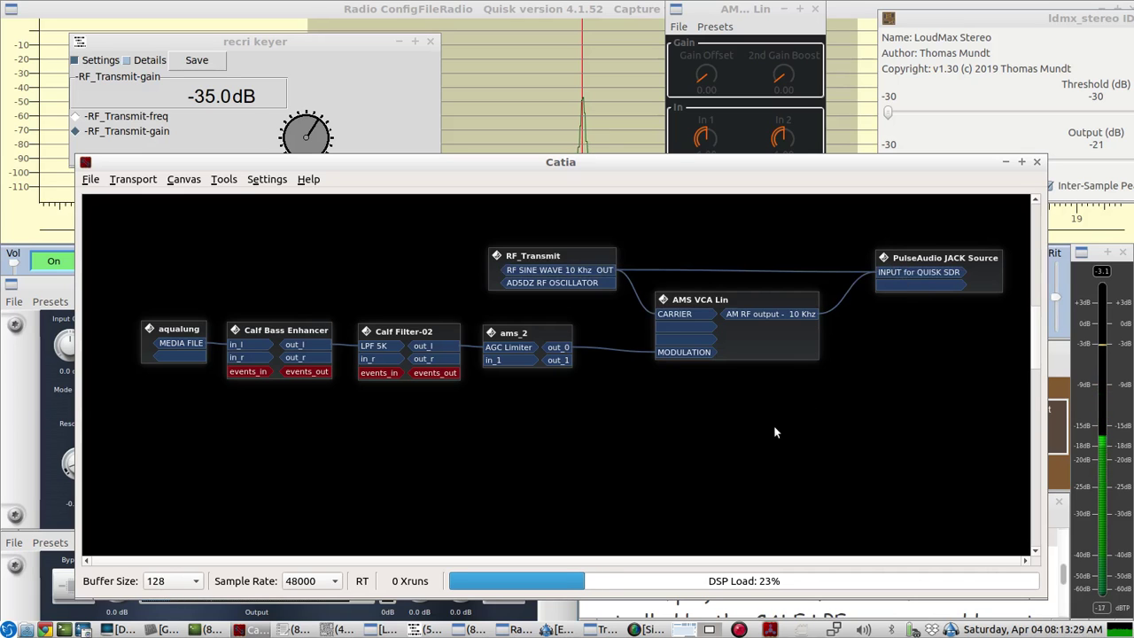
left_click(1007, 163)
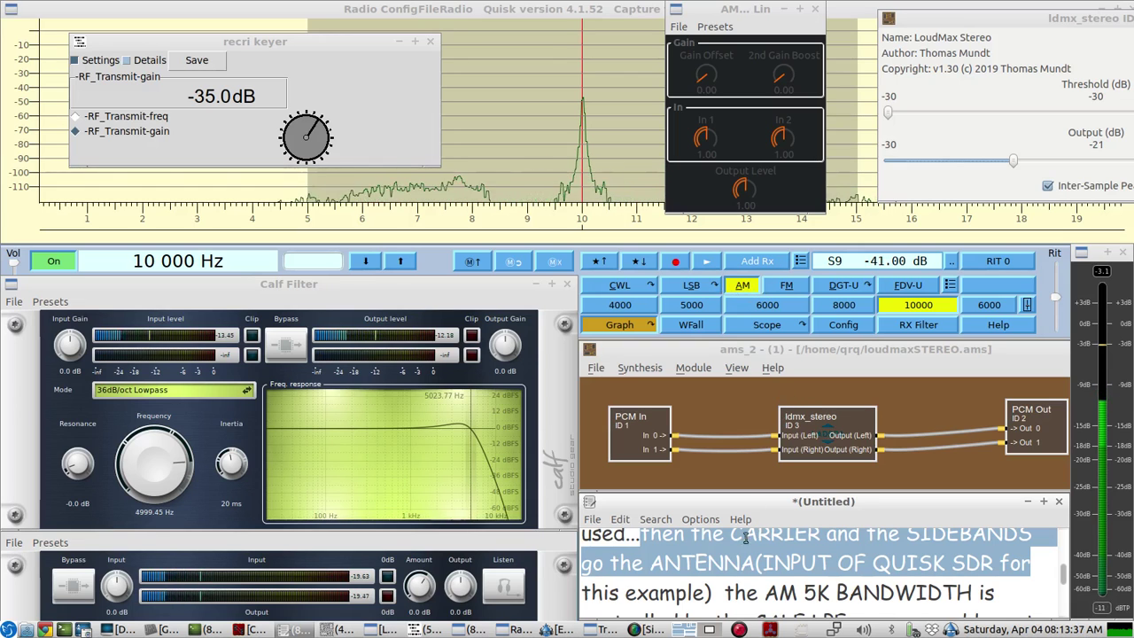
Highlight the note about the AM 5K bandwidth controlled by the CALF LPF, and bring the Calf Filter window into focus
scroll(726, 563, "down", 2)
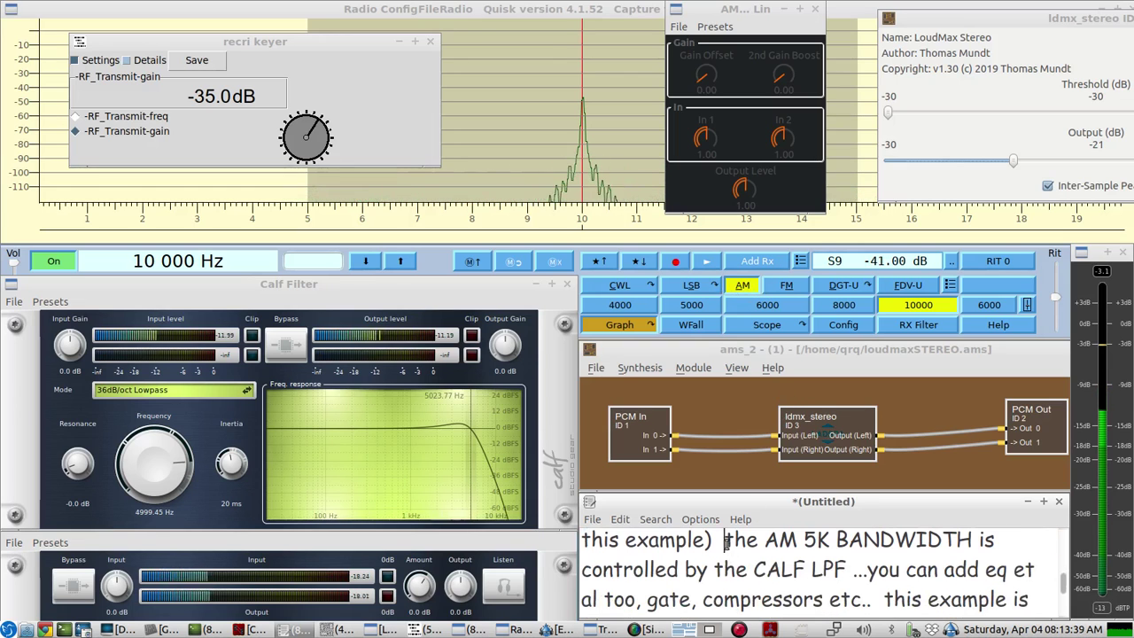
left_click_drag(725, 539, 860, 576)
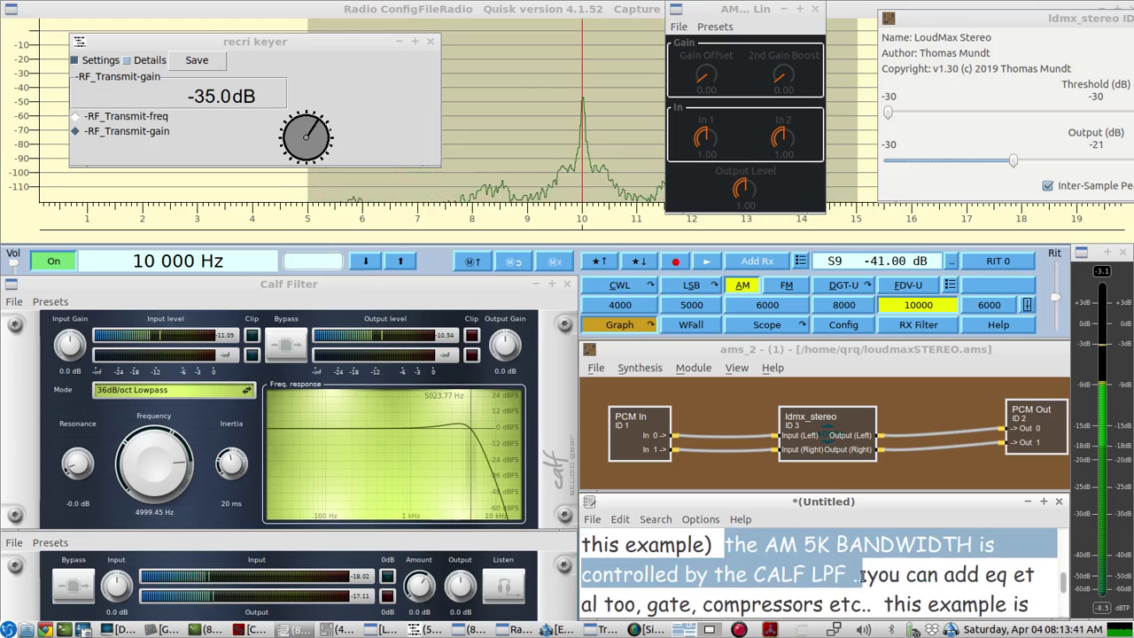
left_click(140, 524)
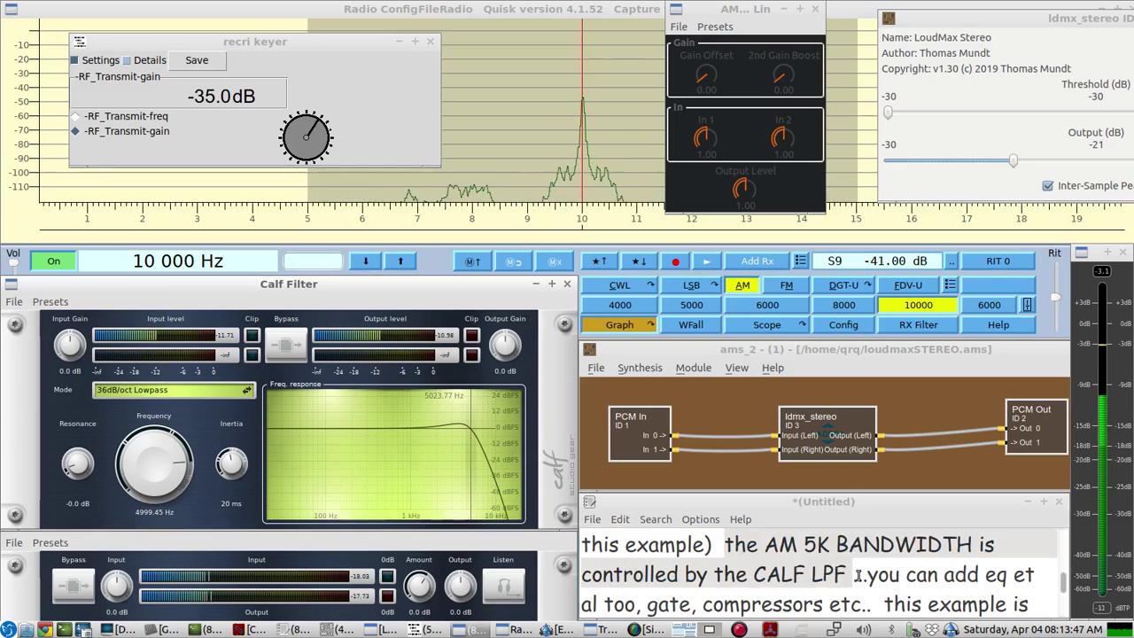
Highlight the note's passage about adding EQ, gate and compressors and using the BASS ENHANCER from CALF
scroll(877, 571, "down", 1)
left_click(873, 543)
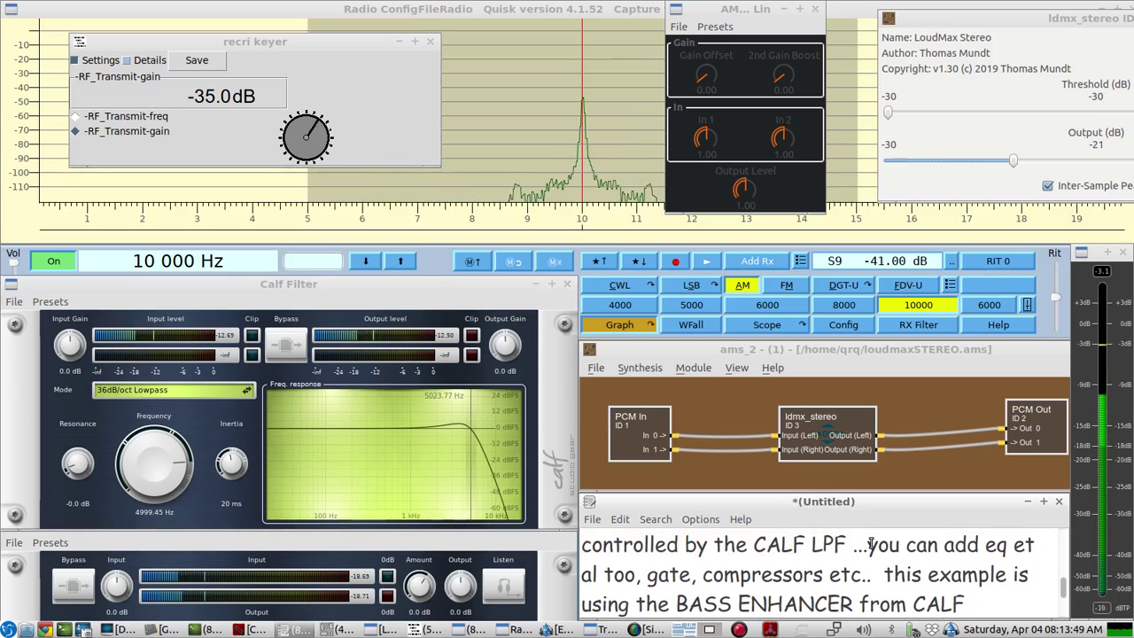
left_click_drag(873, 543, 974, 604)
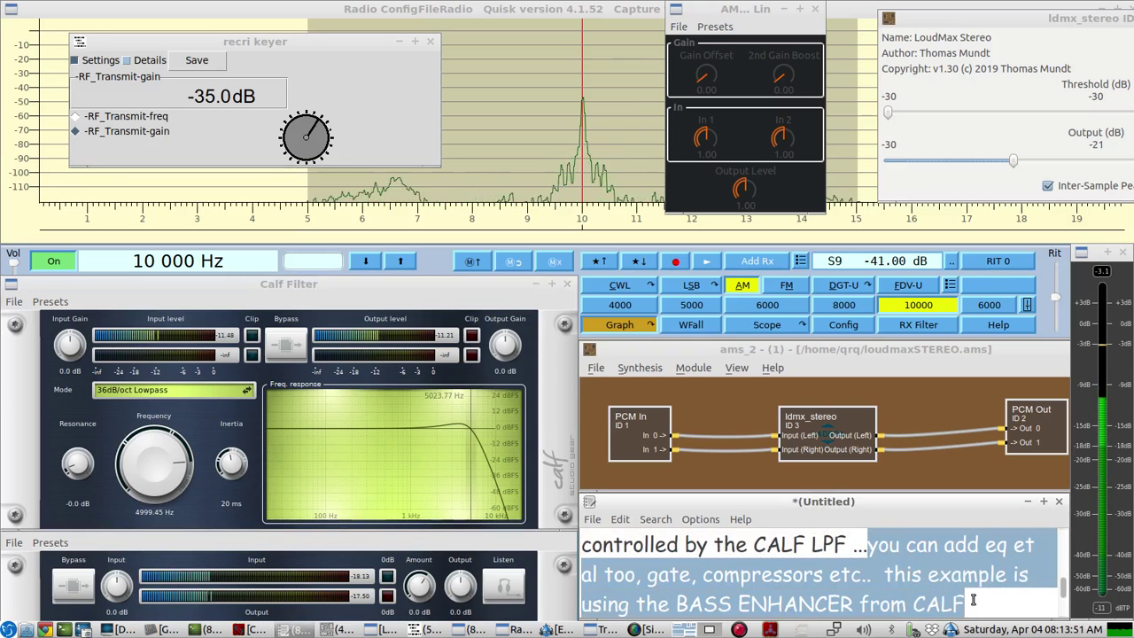
Bypass the Calf Bass Enhancer, reveal its full set of controls, and switch the effect back in
left_click(75, 586)
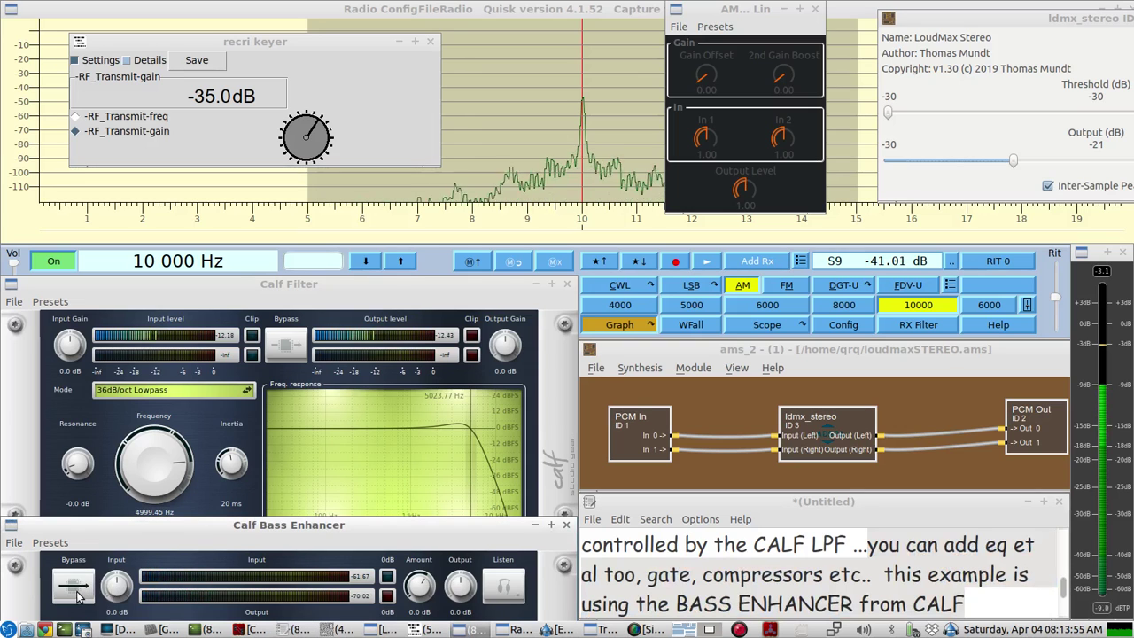
left_click_drag(110, 533, 127, 316)
left_click(92, 372)
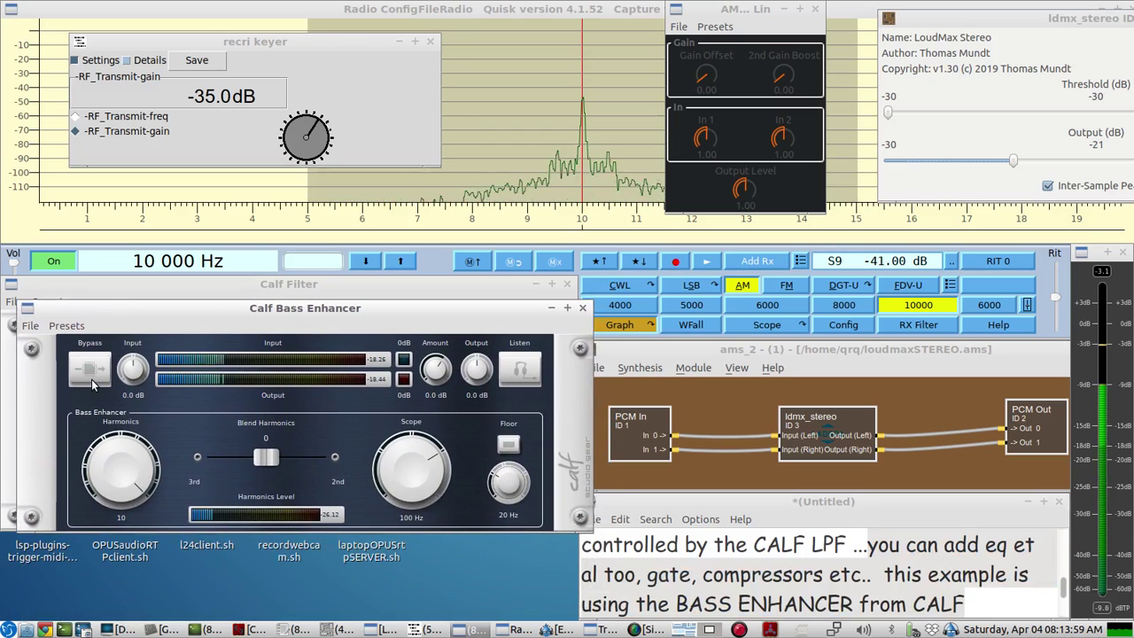
Set the Calf Bass Enhancer's Blend Harmonics to -10 and its Scope to 111.803 Hz
left_click(203, 451)
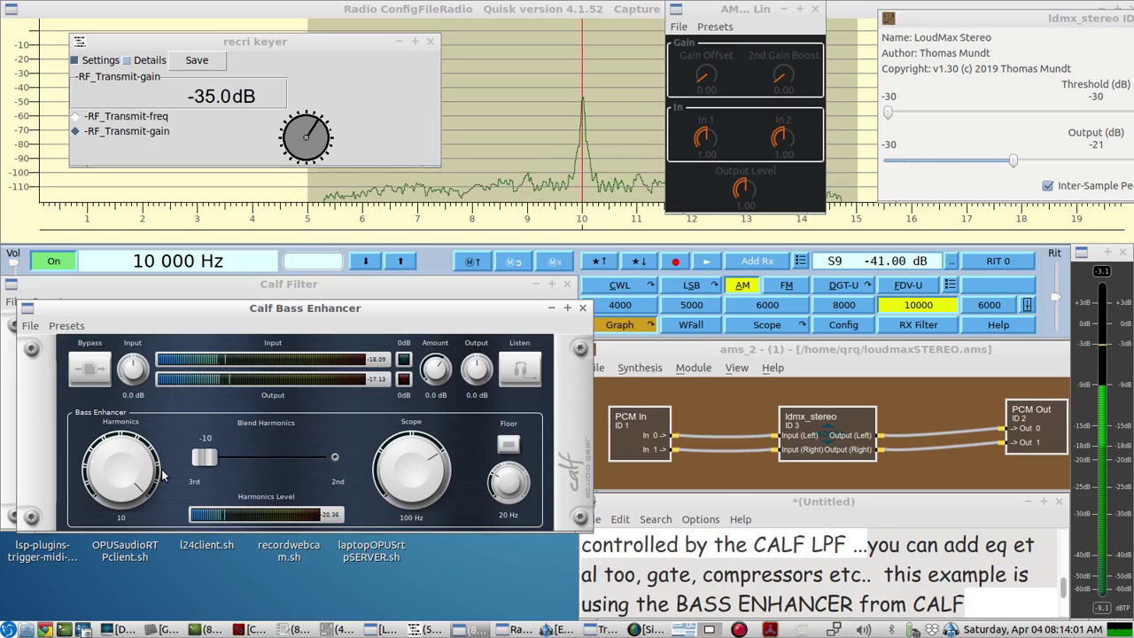
scroll(410, 470, "up", 2)
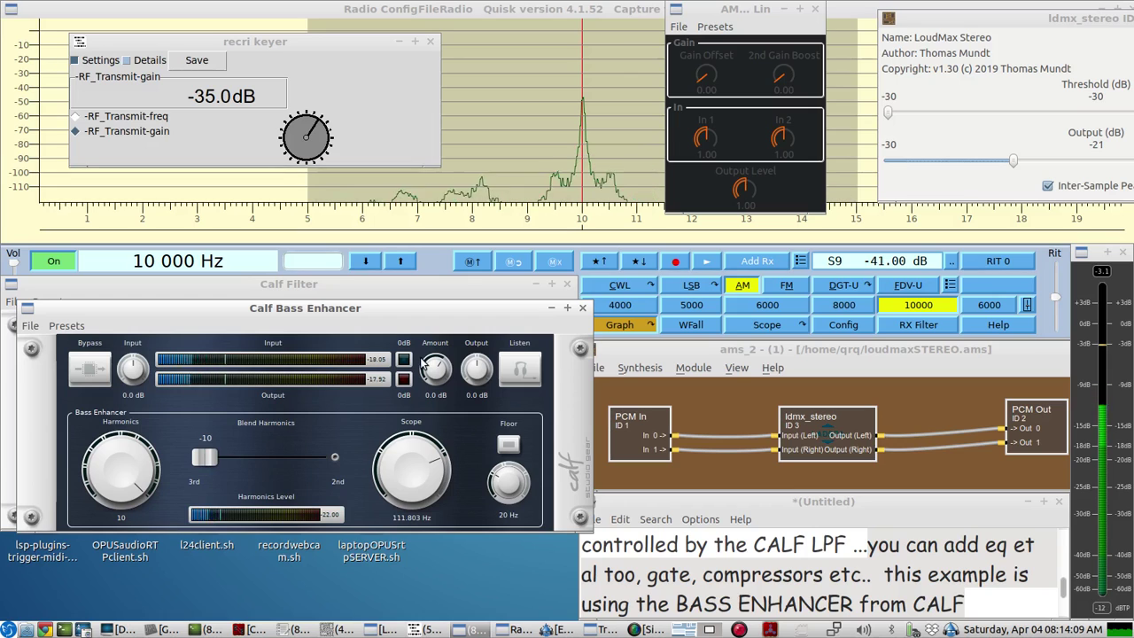
Try an Amount of -0.4 dB, reset Amount and Blend Harmonics to 0, and move the Bass Enhancer window back below the Calf Filter
scroll(425, 366, "up", 3)
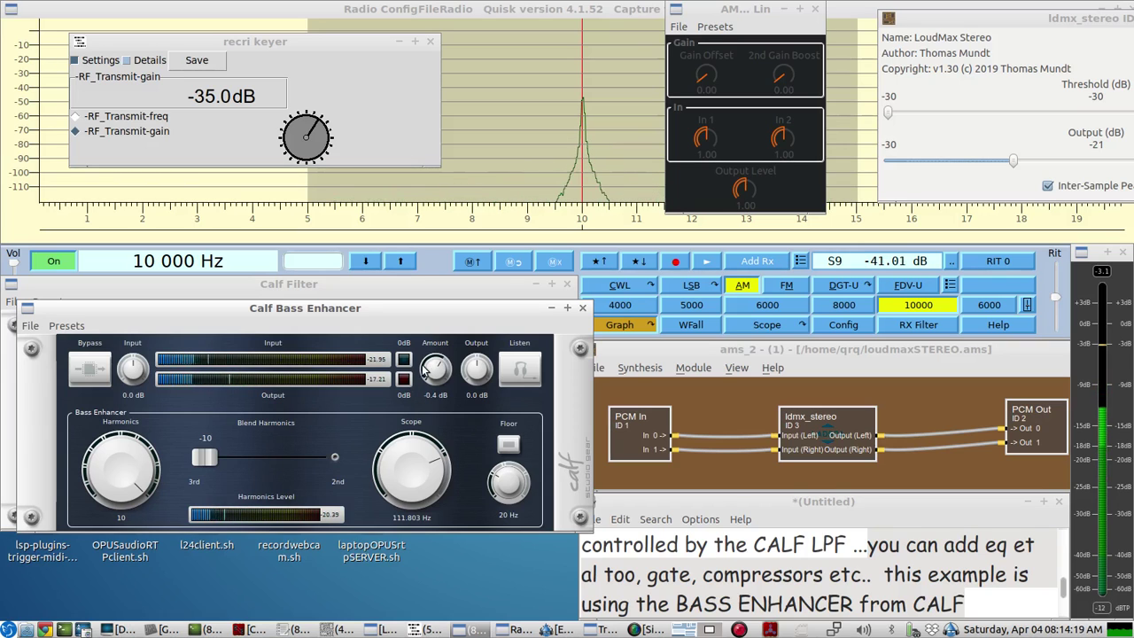
double_click(423, 370)
double_click(206, 457)
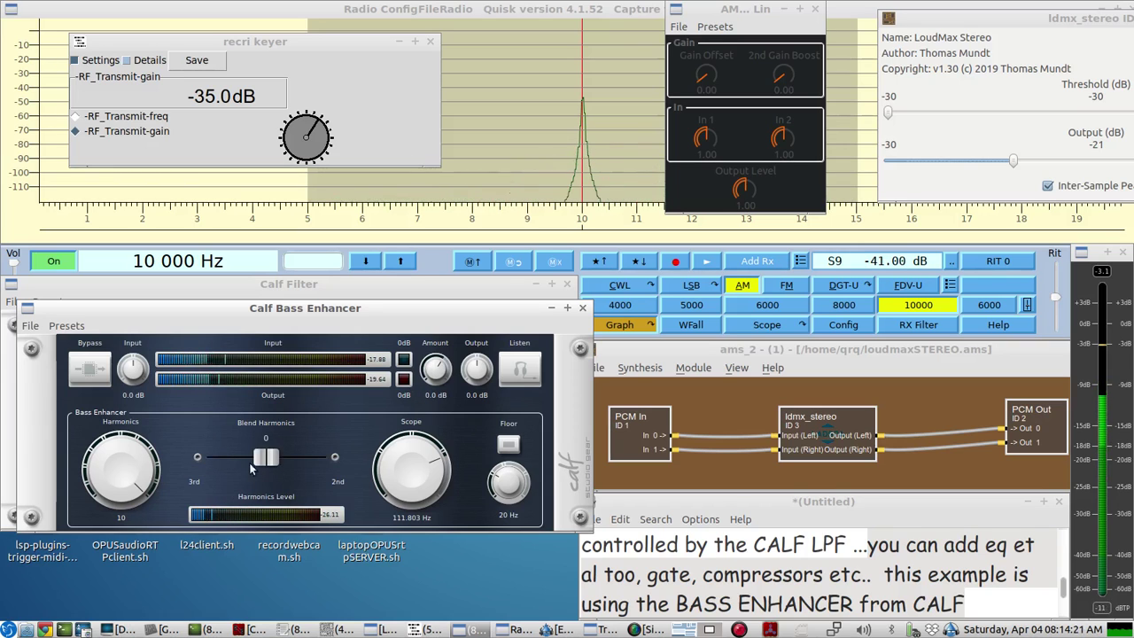
left_click_drag(276, 313, 267, 545)
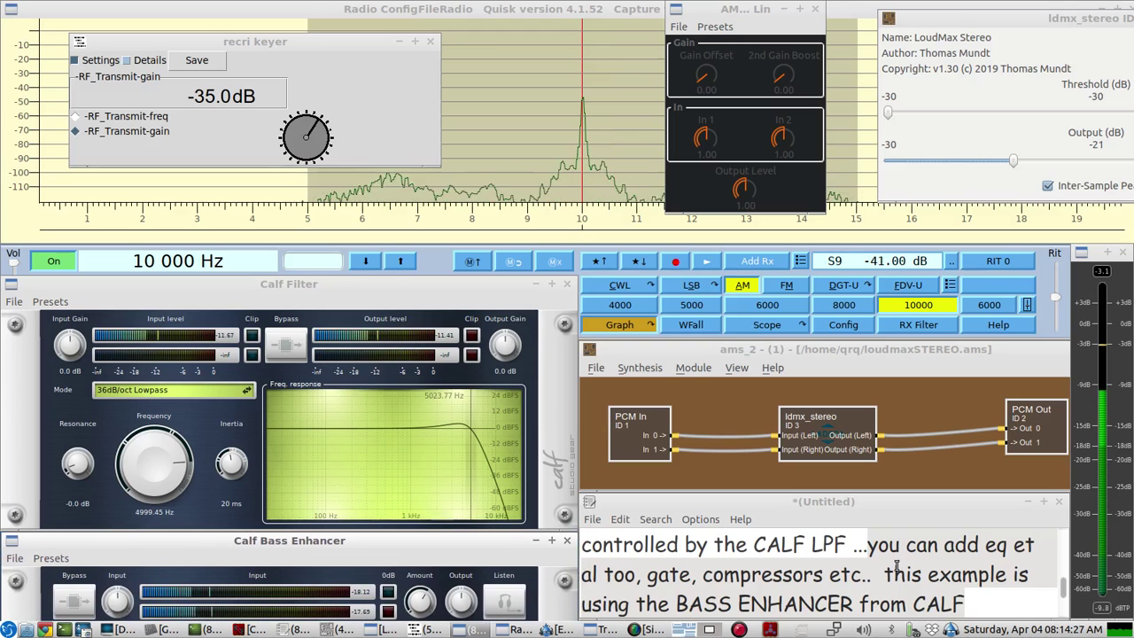
Highlight the note's passage about carrier and modulation balance being controlled by the AGC app and the RF 10 Khz AD5DZ OSC volume
scroll(896, 567, "down", 3)
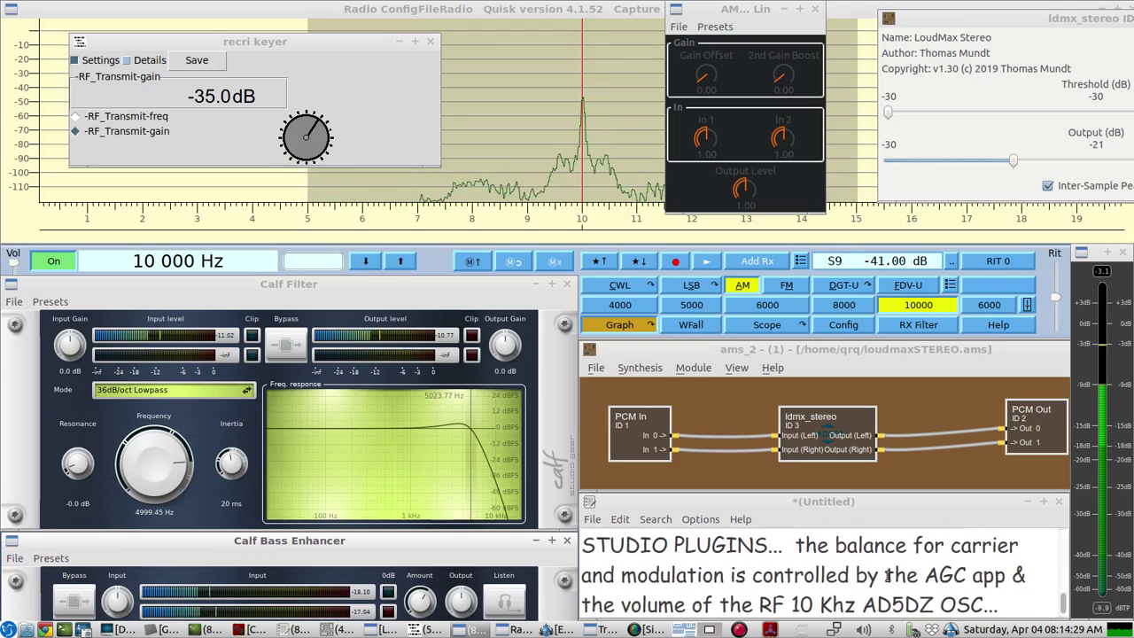
scroll(798, 545, "down", 1)
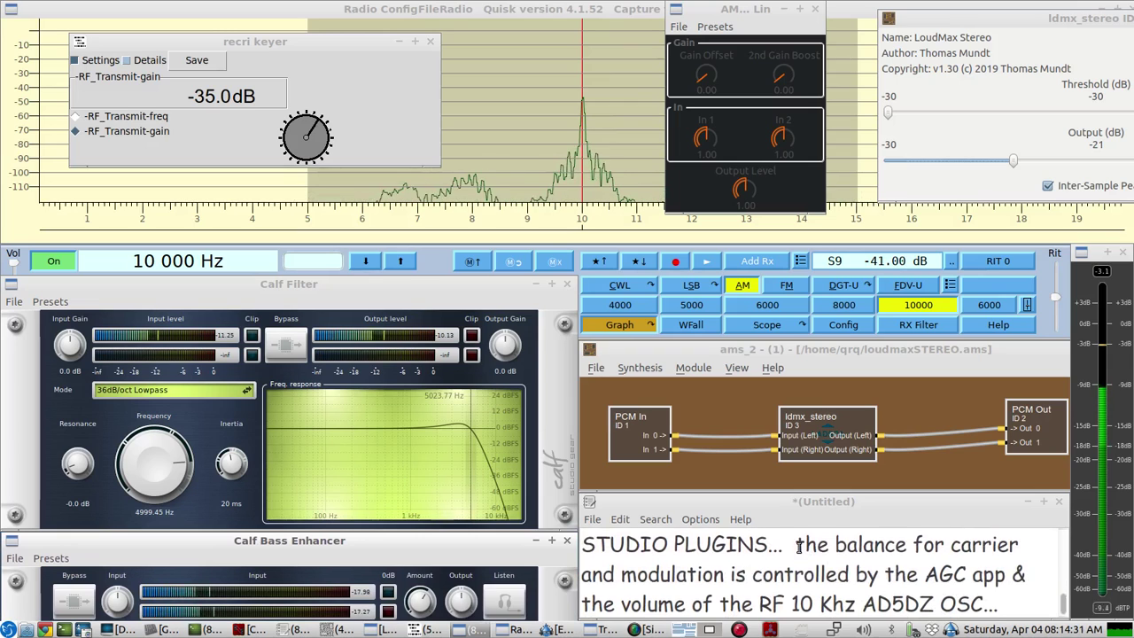
left_click_drag(795, 545, 1000, 606)
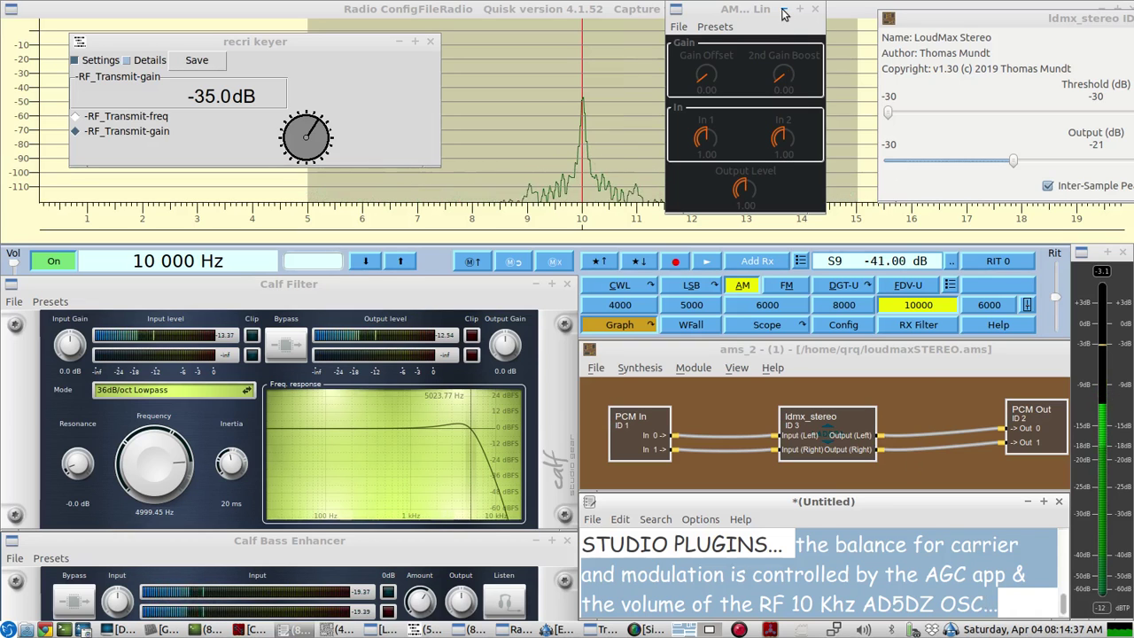
Minimize the AM… Lin plugin window and set the RF_Transmit-gain in recri keyer to -33.6 dB
left_click(822, 511)
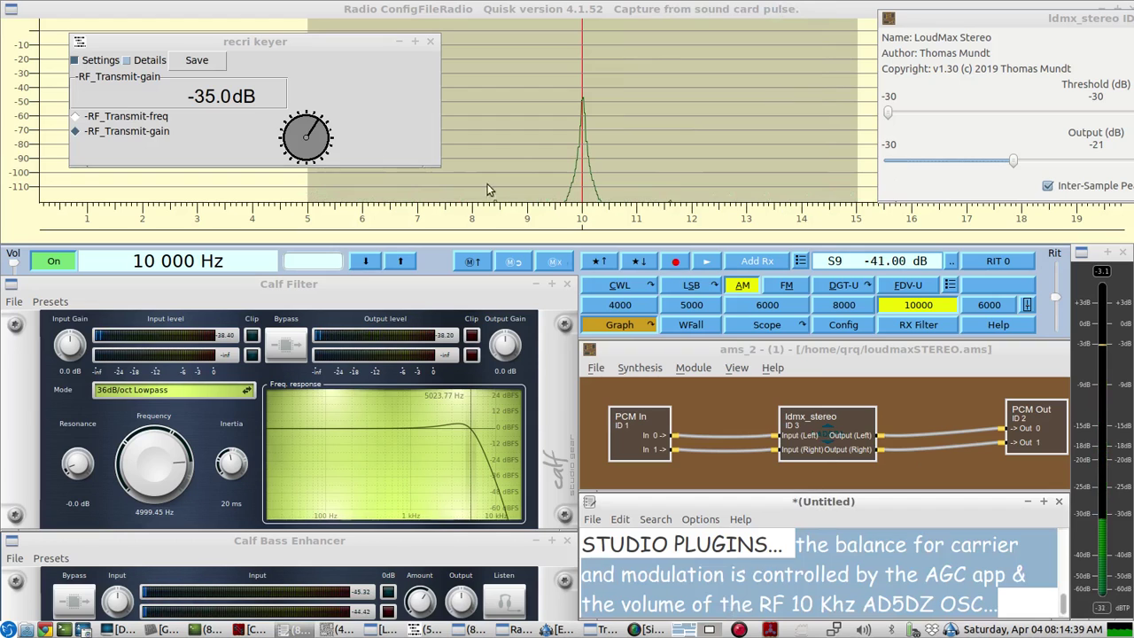
left_click(150, 119)
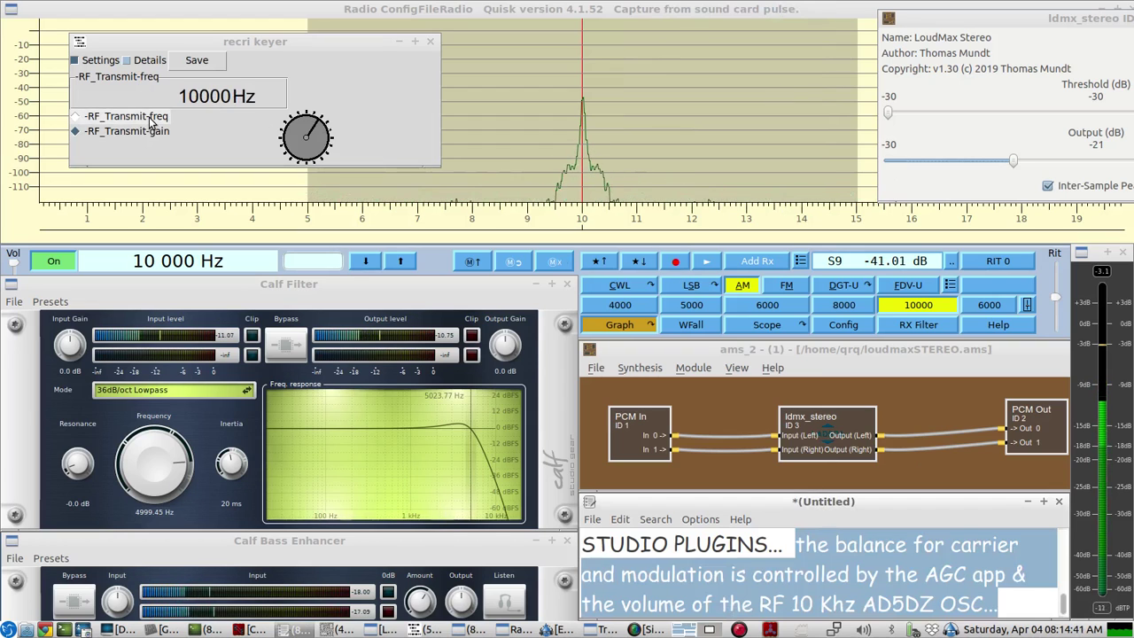
left_click(151, 129)
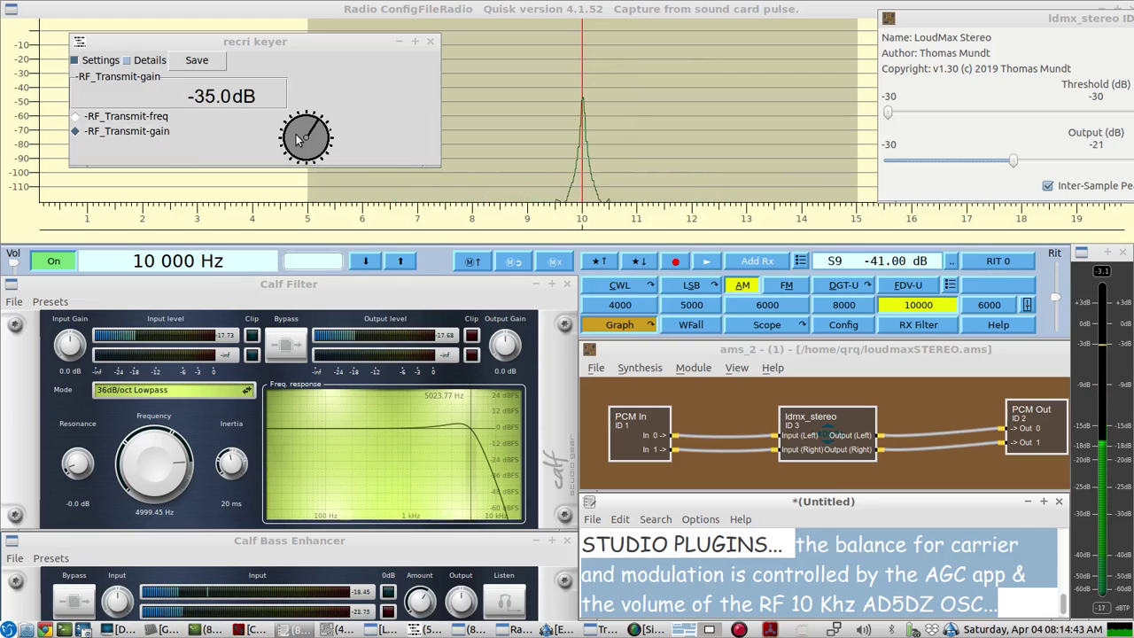
mouse_move(303, 147)
left_mouse_down()
mouse_move(299, 138)
mouse_move(301, 149)
left_mouse_up()
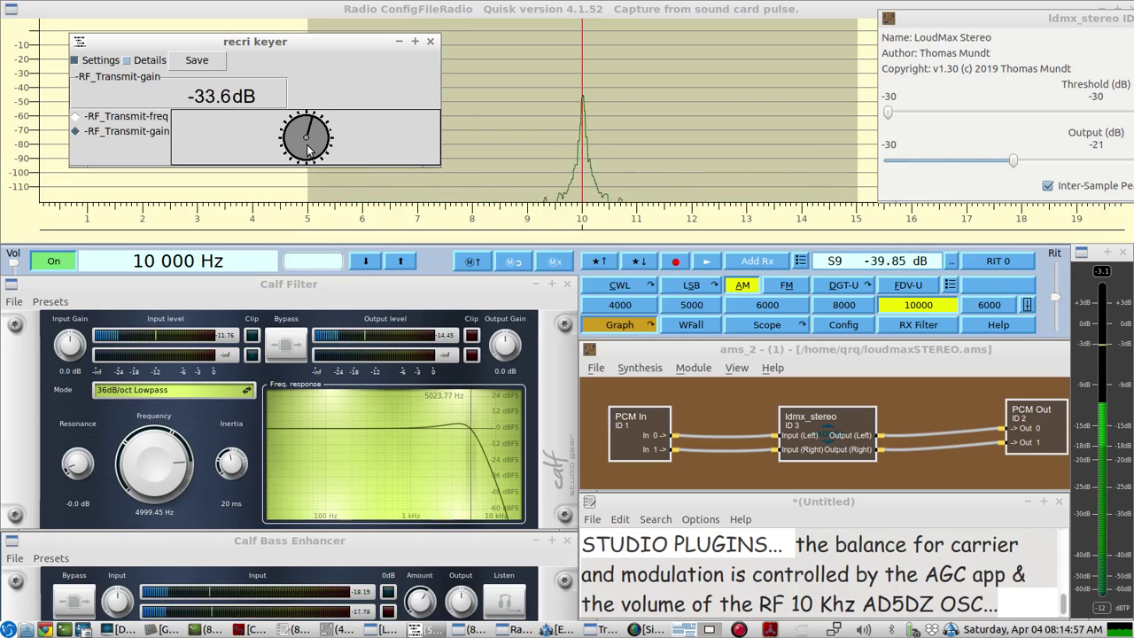
Reset the level meter's peak and move the LoudMax Stereo window fully into view
left_click(1098, 273)
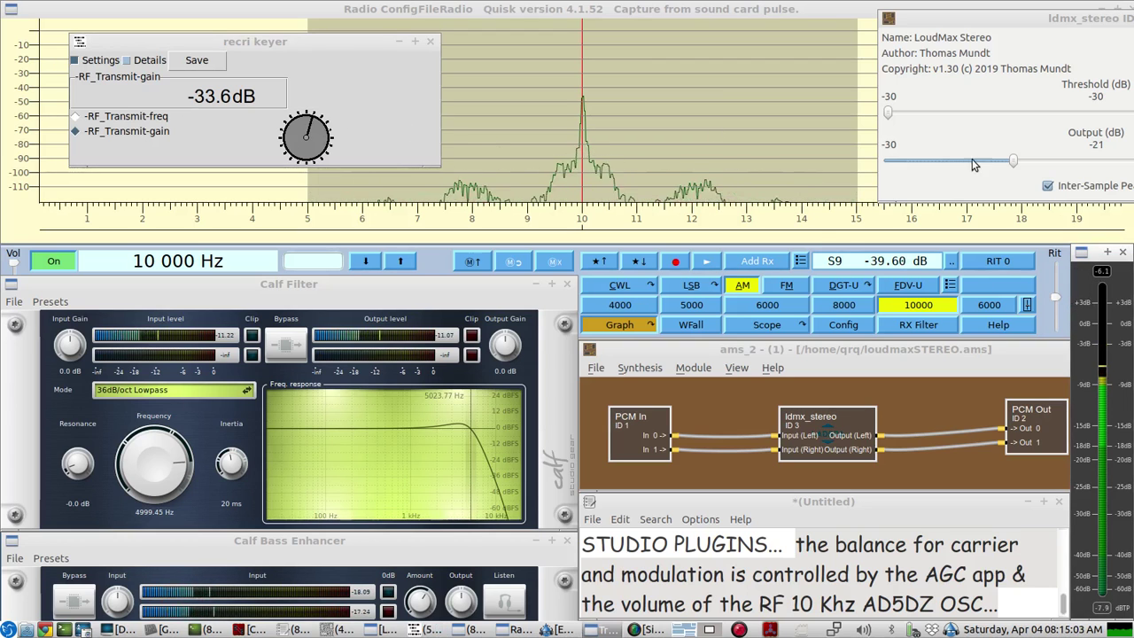
left_click_drag(952, 26, 767, 18)
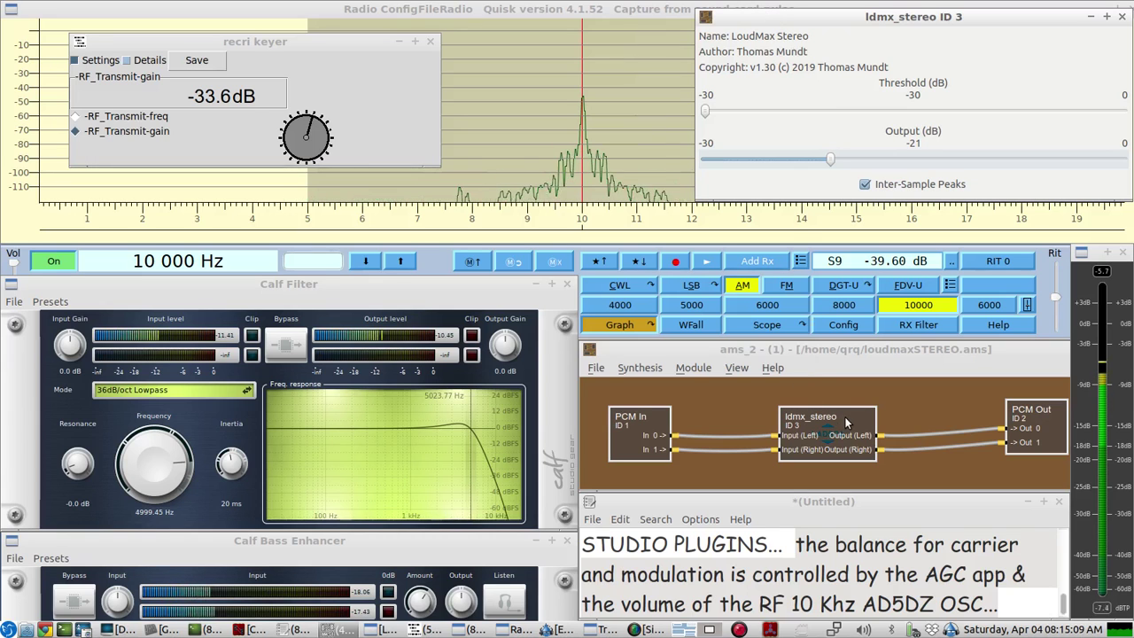
left_click(846, 353)
Lower the LoudMax Stereo Output to -30 dB, and raise it gradually through -14.5 and -7.69 to -3.01 dB
left_click_drag(827, 162, 777, 164)
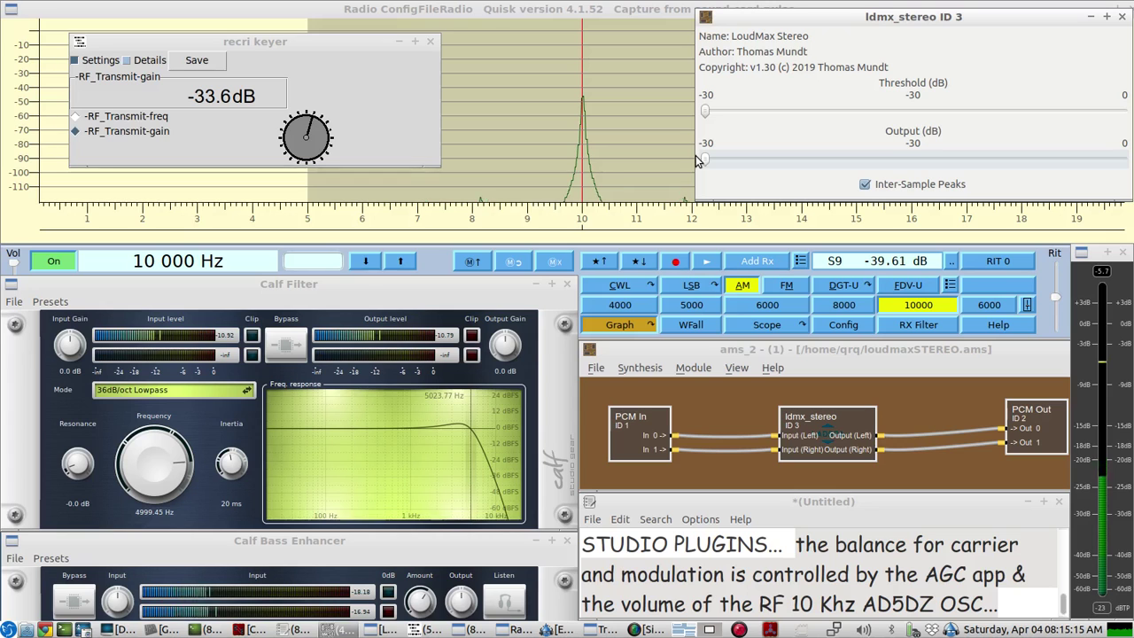
left_click_drag(705, 160, 794, 163)
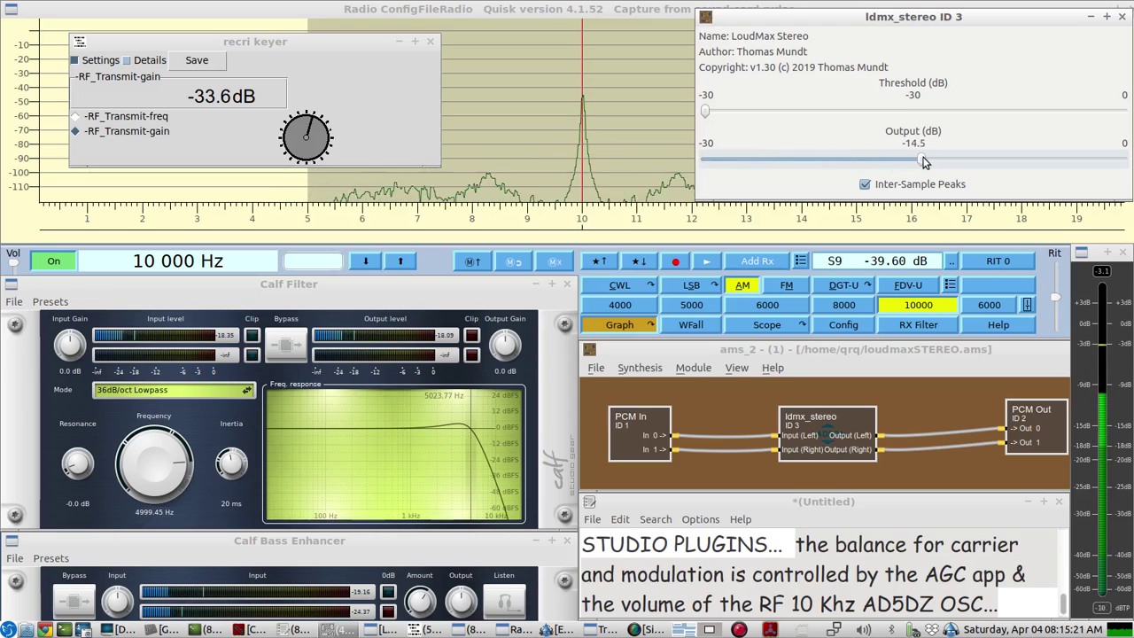
left_click_drag(922, 162, 990, 161)
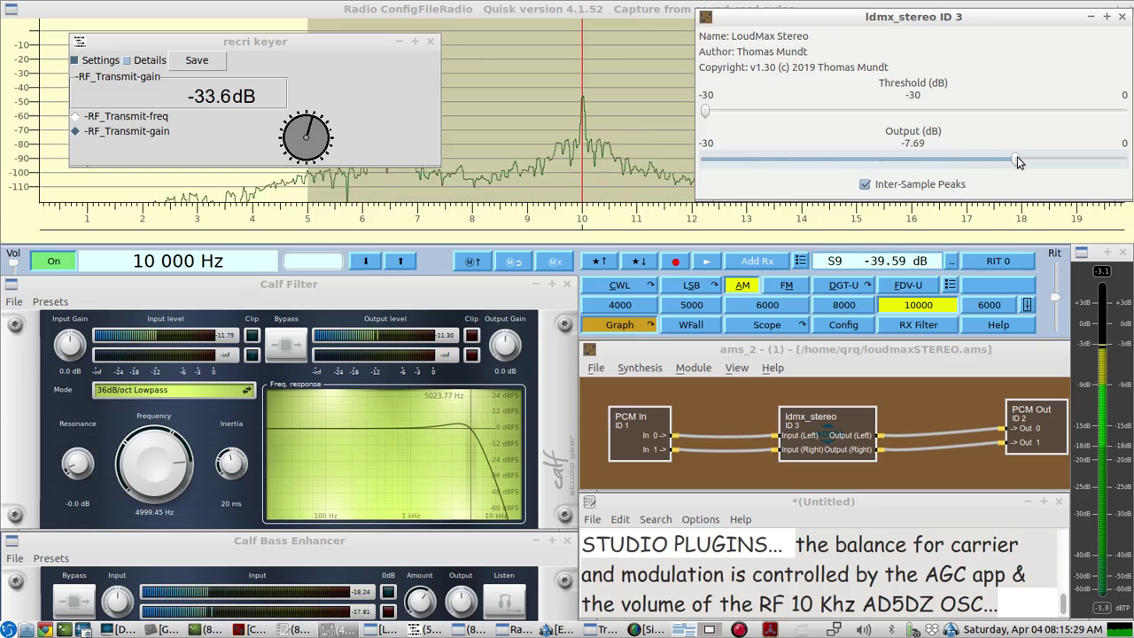
left_click_drag(1017, 157, 1076, 165)
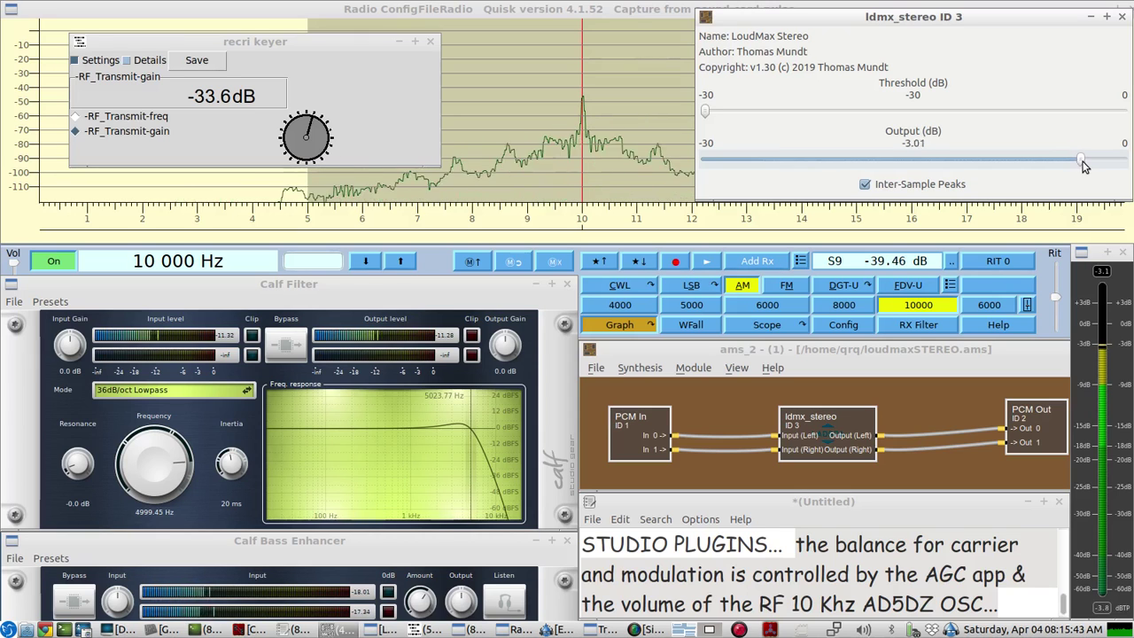
Bring the LoudMax Stereo Output down in stages to -20 dB and reset the level meter's peak
left_click_drag(1092, 165, 924, 182)
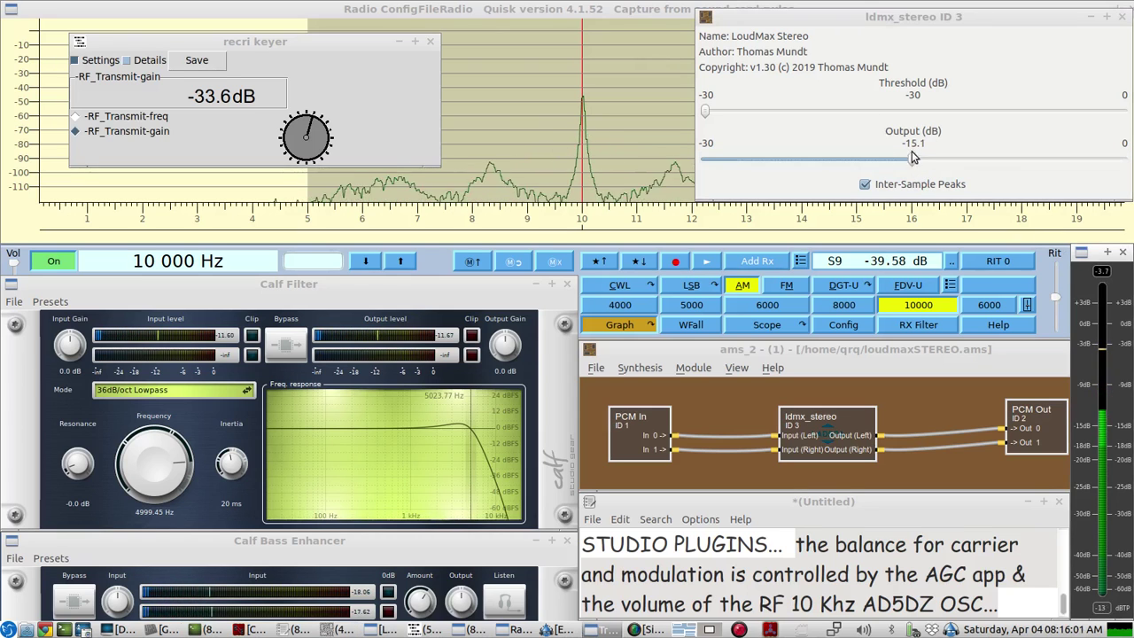
left_click_drag(912, 159, 859, 157)
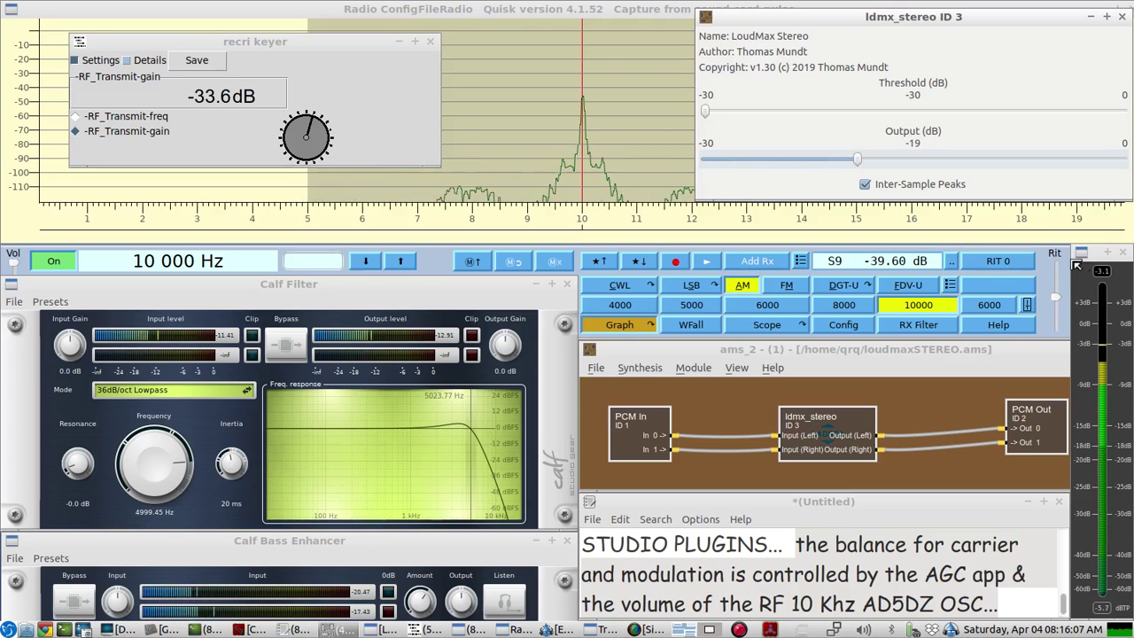
left_click(1103, 282)
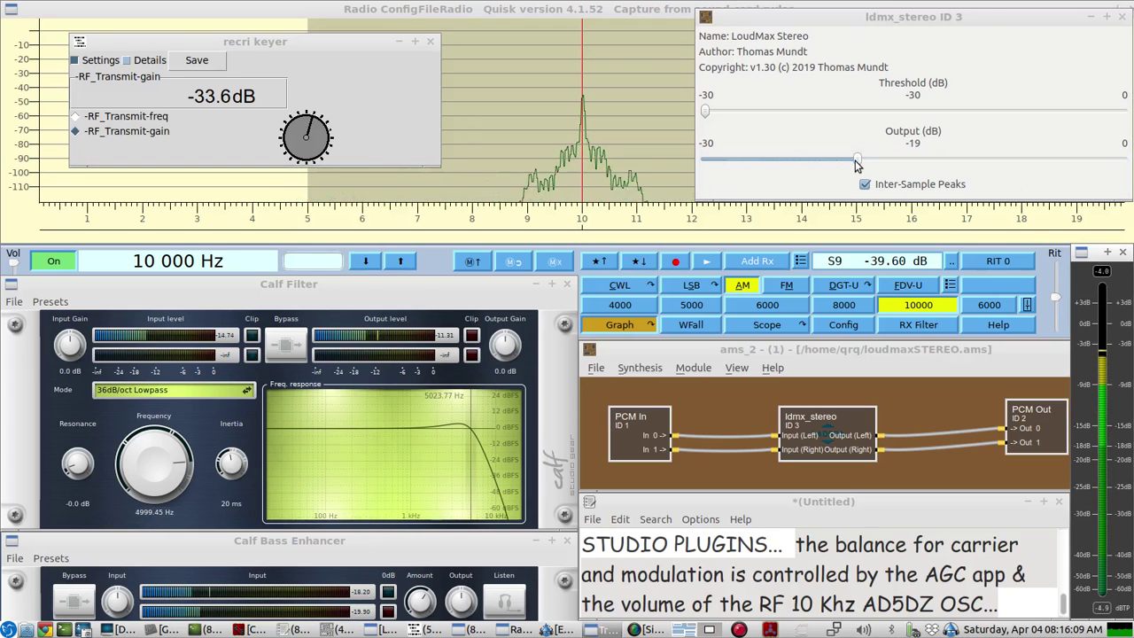
left_click_drag(857, 164, 843, 161)
left_click(1104, 296)
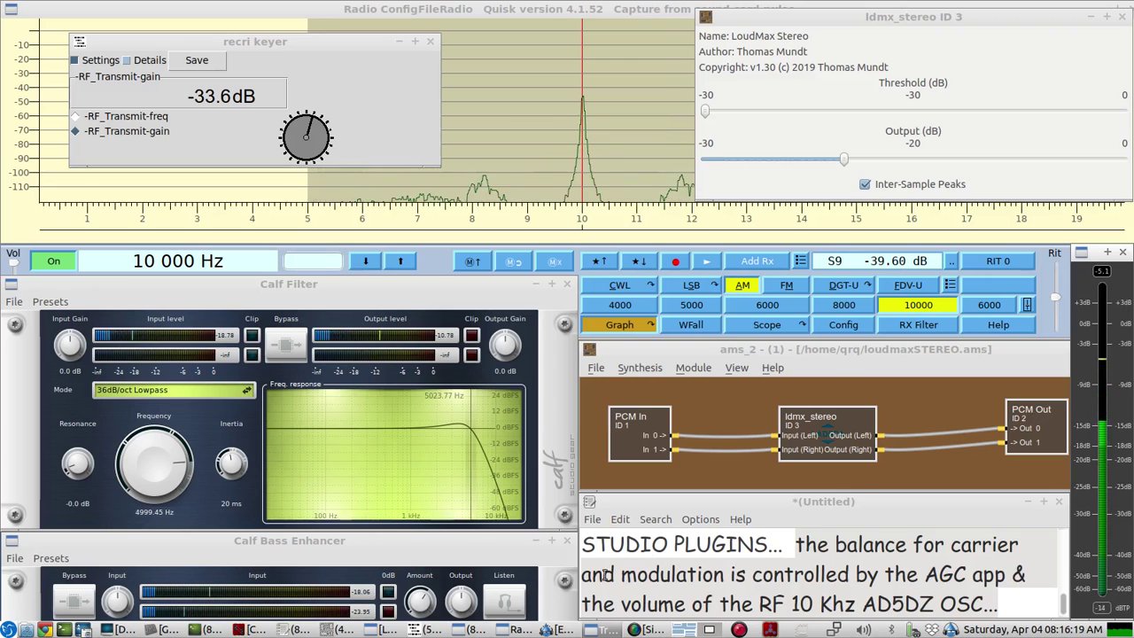
Switch to Aqualung, start playing BOIC-249_edit.wav, and minimize the player
left_click(563, 628)
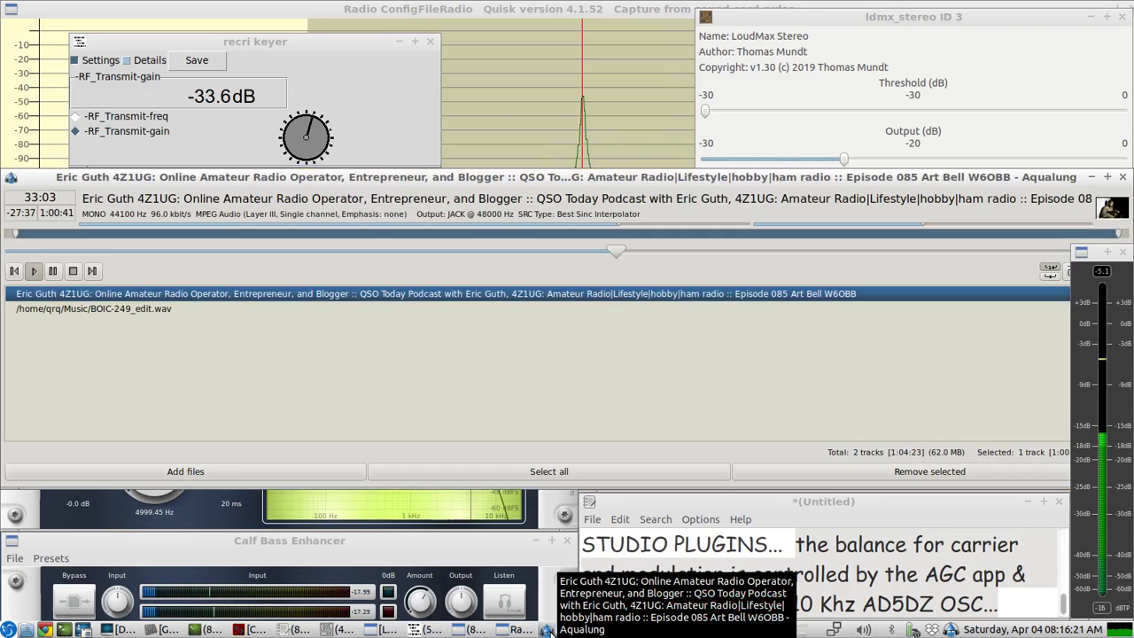
double_click(77, 309)
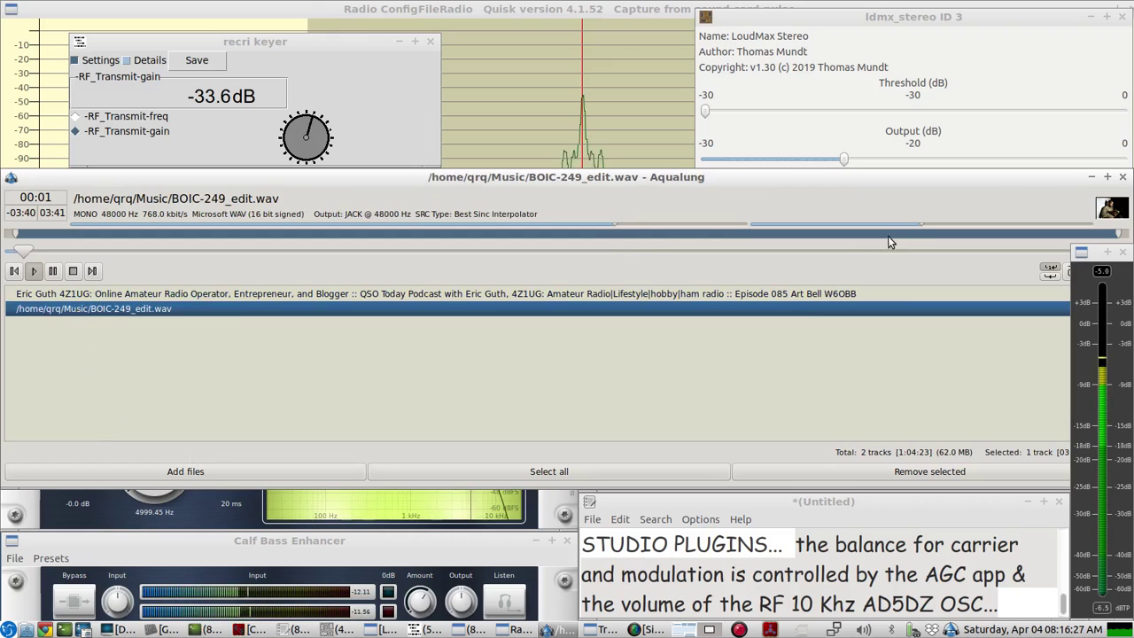
left_click(1092, 177)
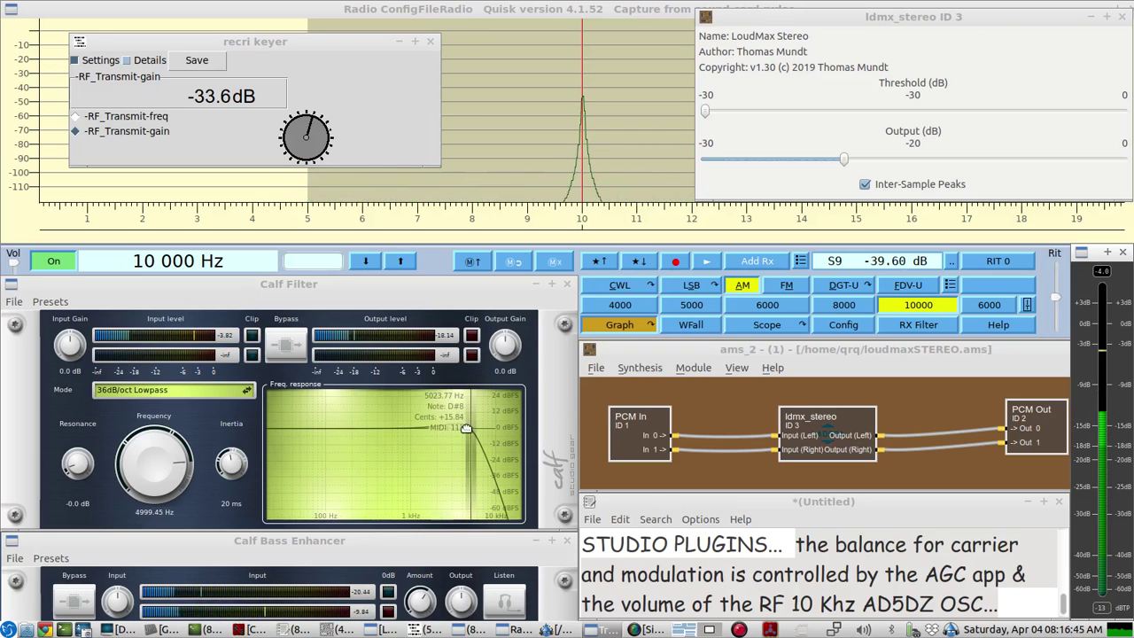
Raise the Calf Filter's Resonance to 2.8 dB
mouse_move(76, 462)
left_mouse_down()
mouse_move(60, 425)
mouse_move(63, 459)
left_mouse_up()
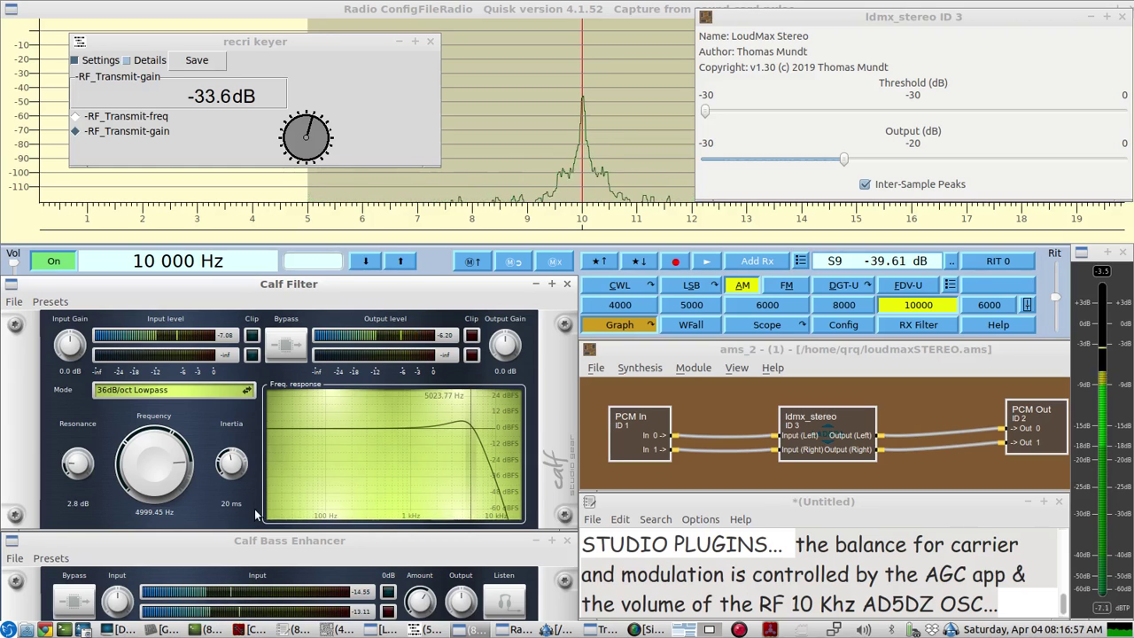
Bring Aqualung back up and lower its playback volume to -6 dB
left_click(547, 629)
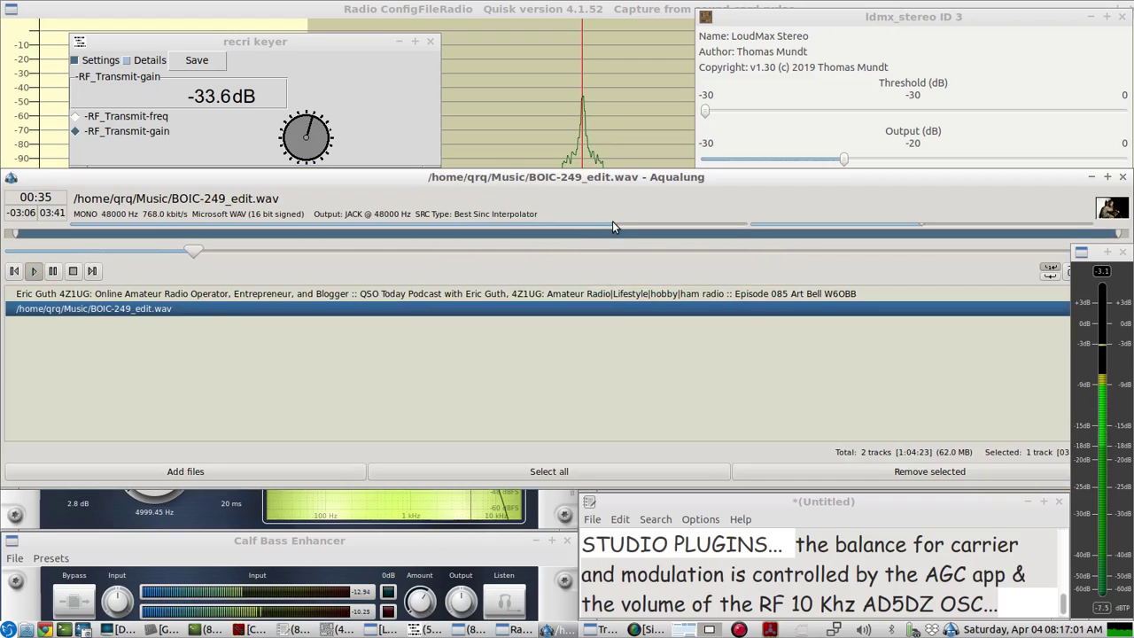
mouse_move(615, 228)
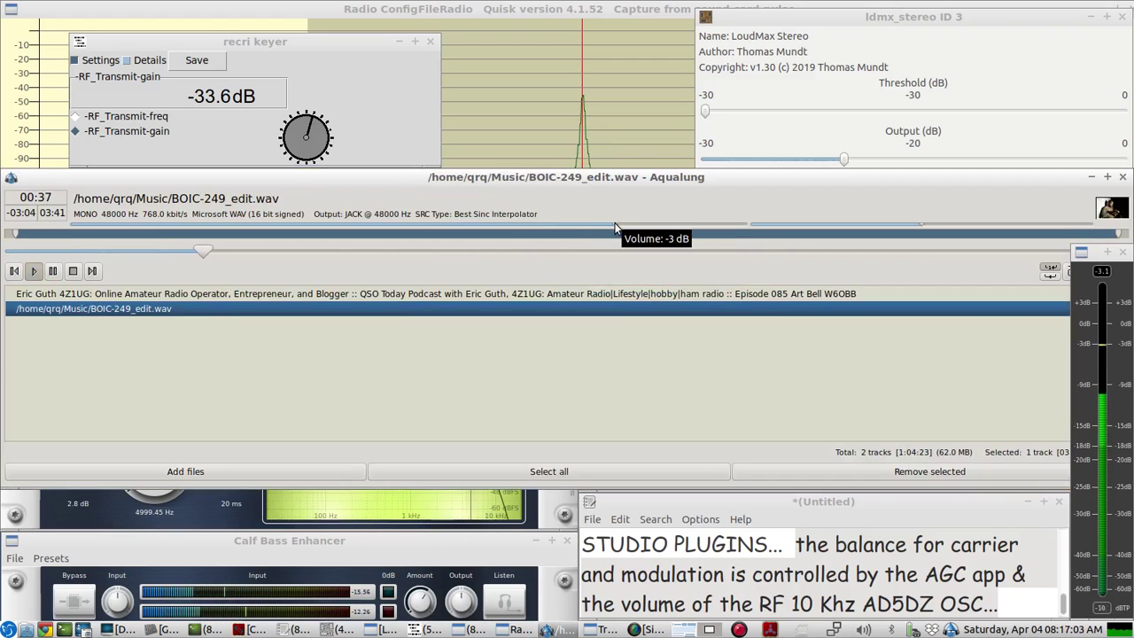
left_click_drag(616, 228, 583, 231)
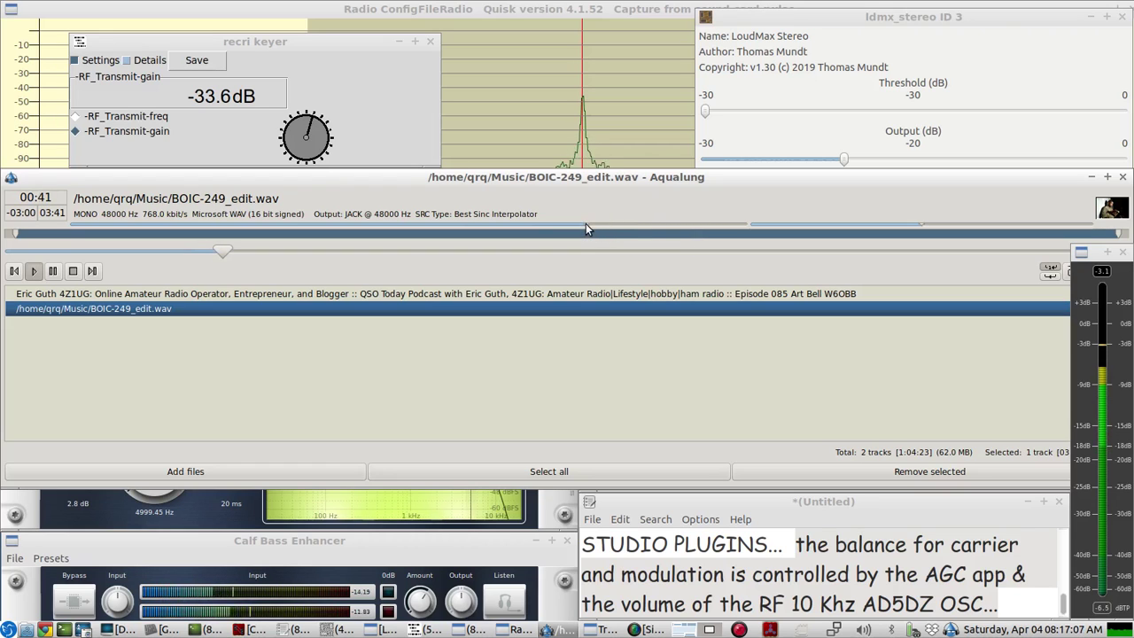
left_click_drag(585, 223, 565, 222)
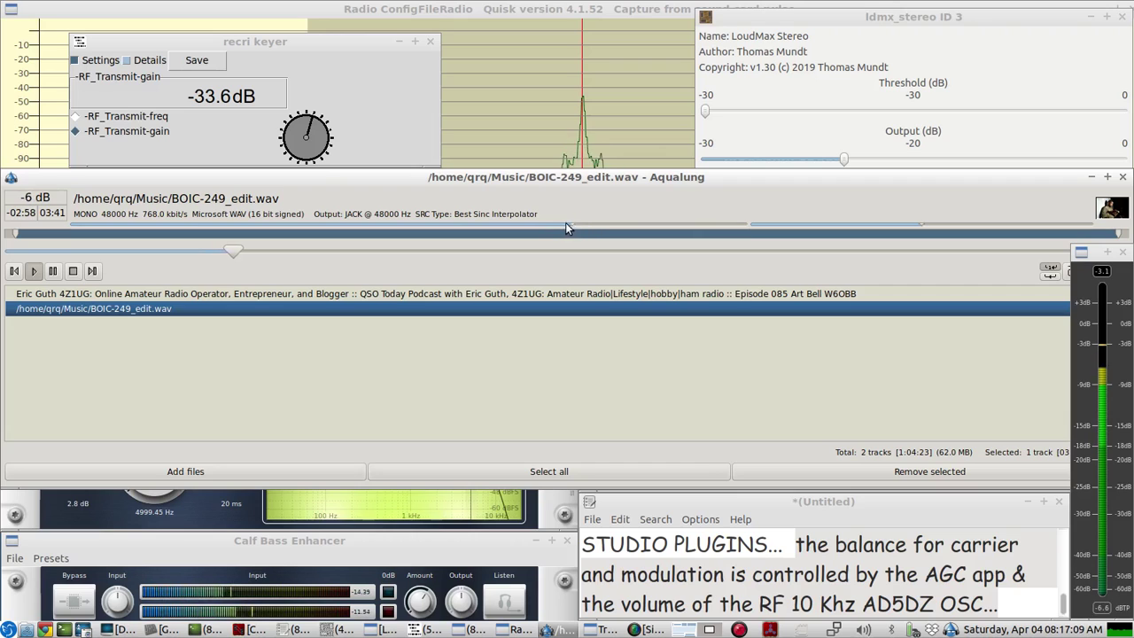
mouse_move(572, 224)
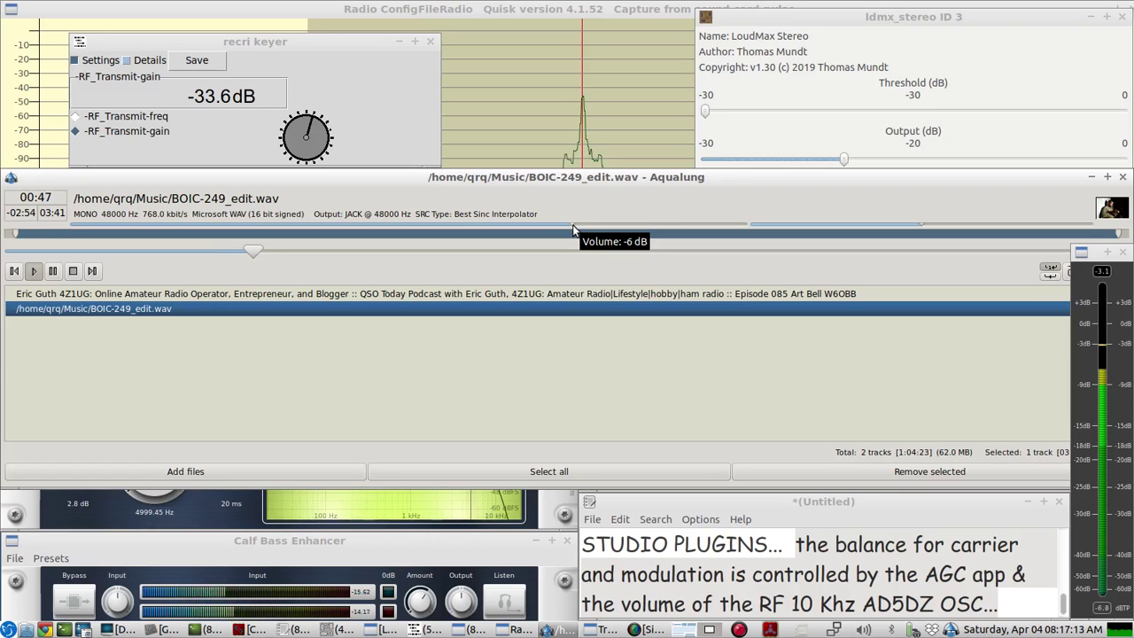
Minimize Aqualung and set the Calf Filter's Frequency to 7445.54 Hz with Resonance at -3.0 dB
left_click(1093, 179)
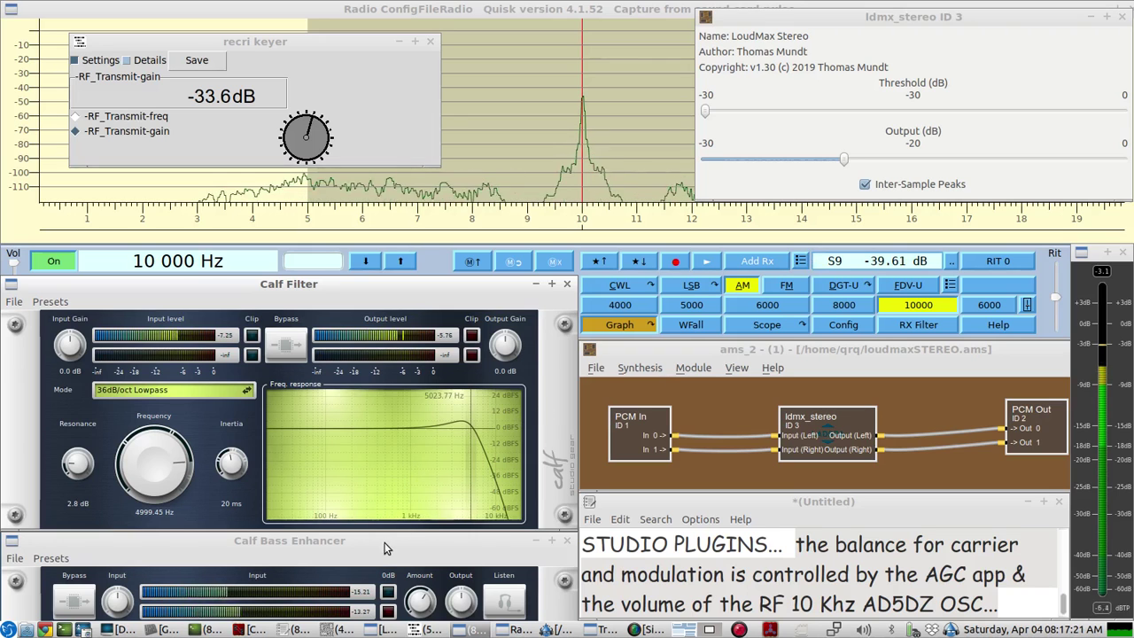
left_click_drag(384, 548, 384, 537)
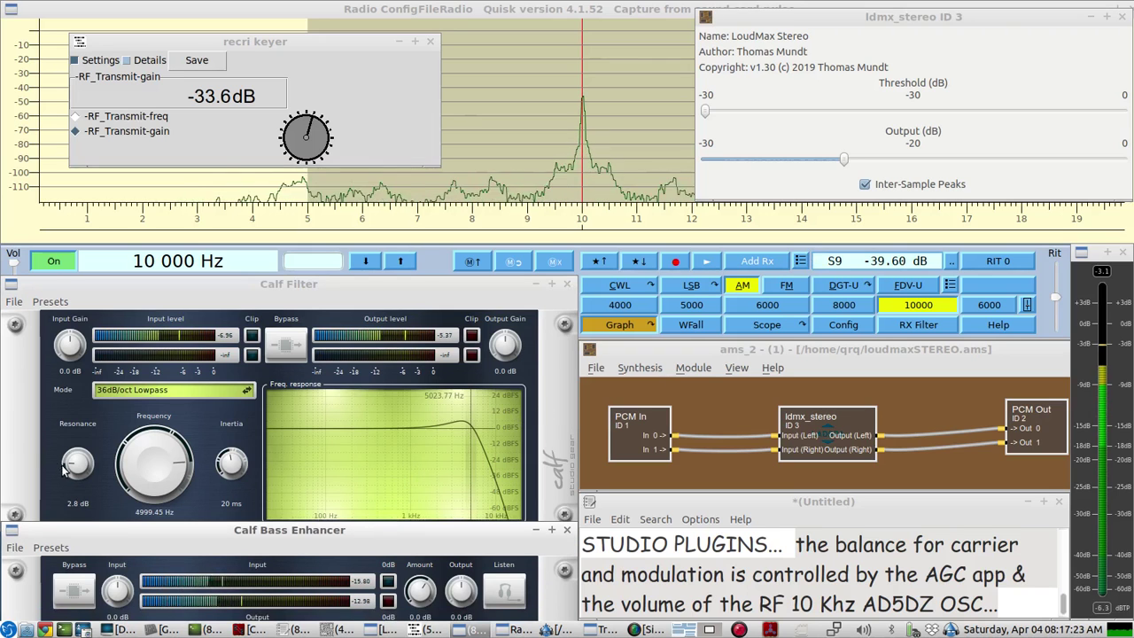
left_click_drag(64, 470, 75, 440)
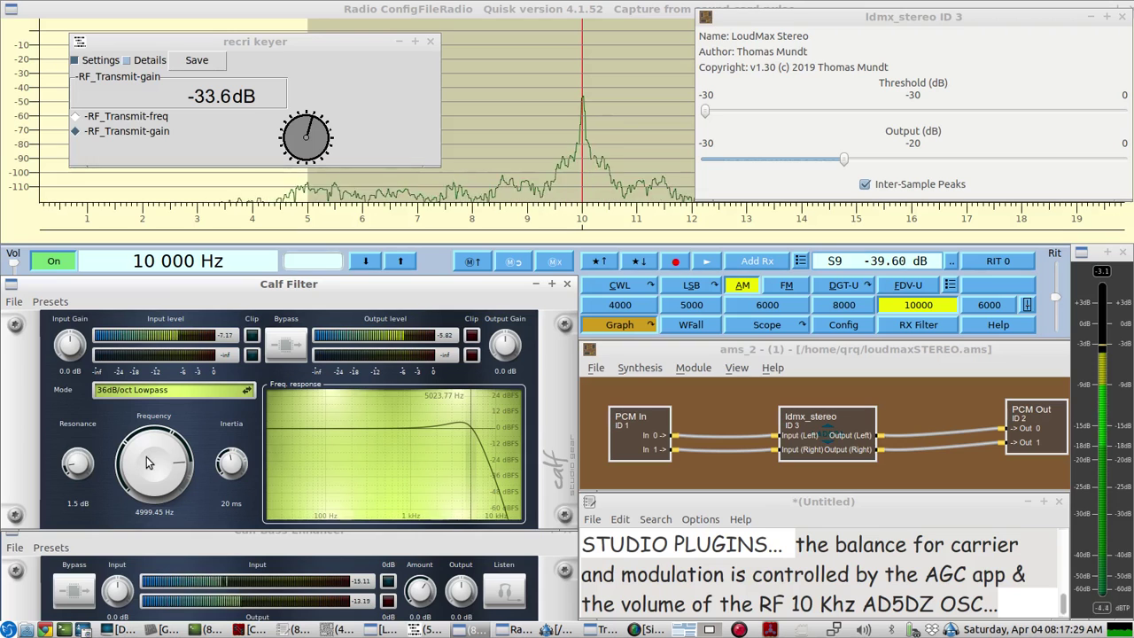
scroll(148, 462, "up", 4)
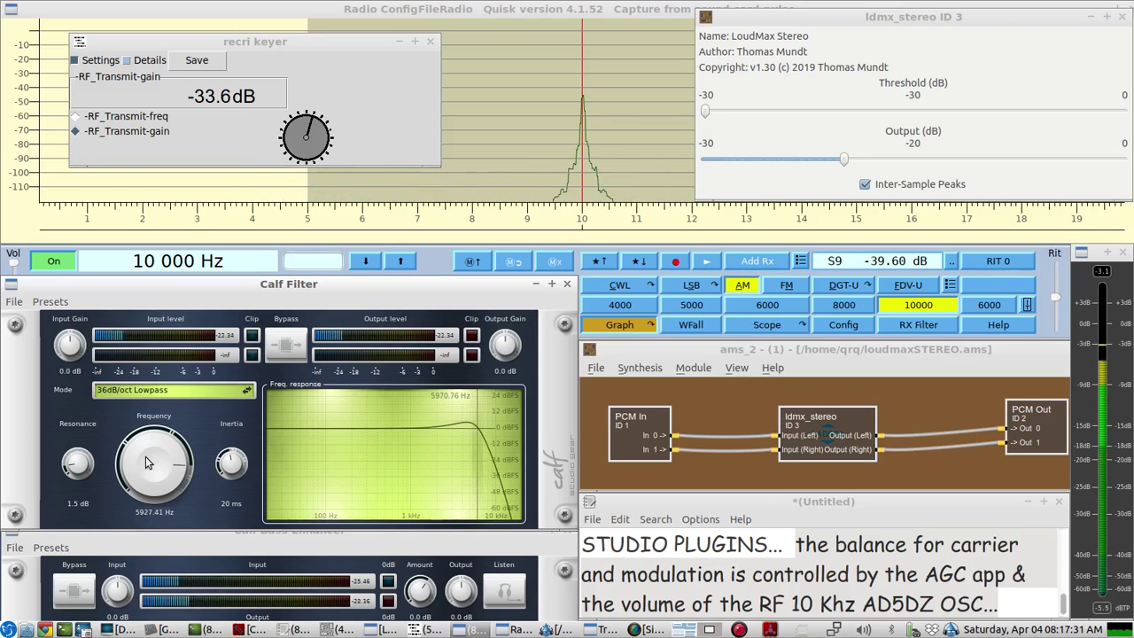
scroll(148, 462, "up", 4)
scroll(148, 462, "up", 2)
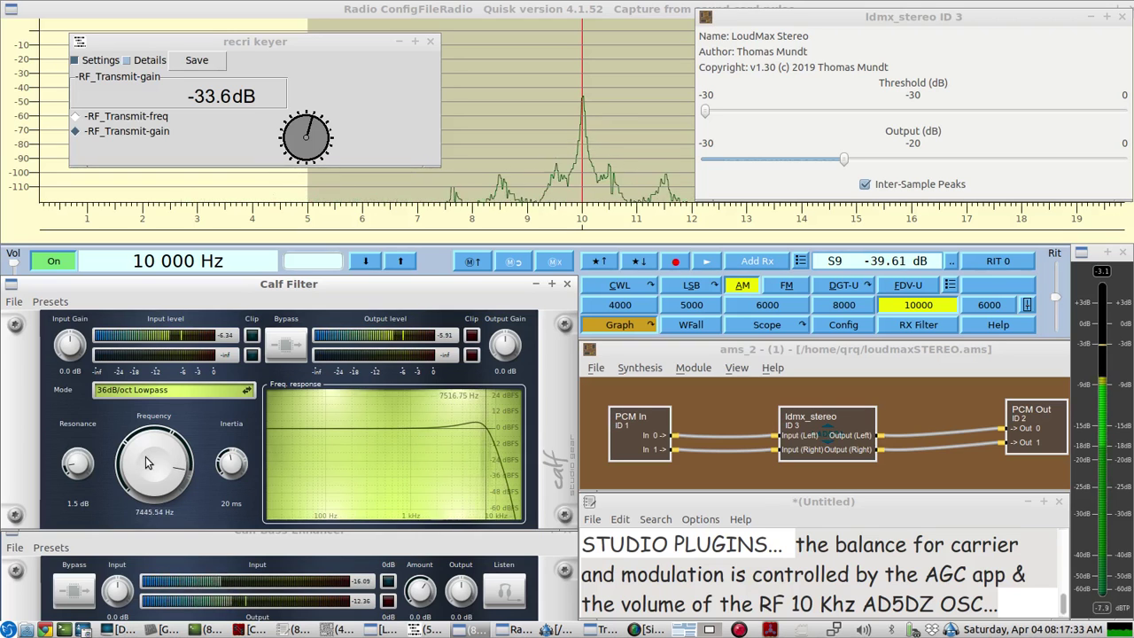
scroll(89, 479, "down", 3)
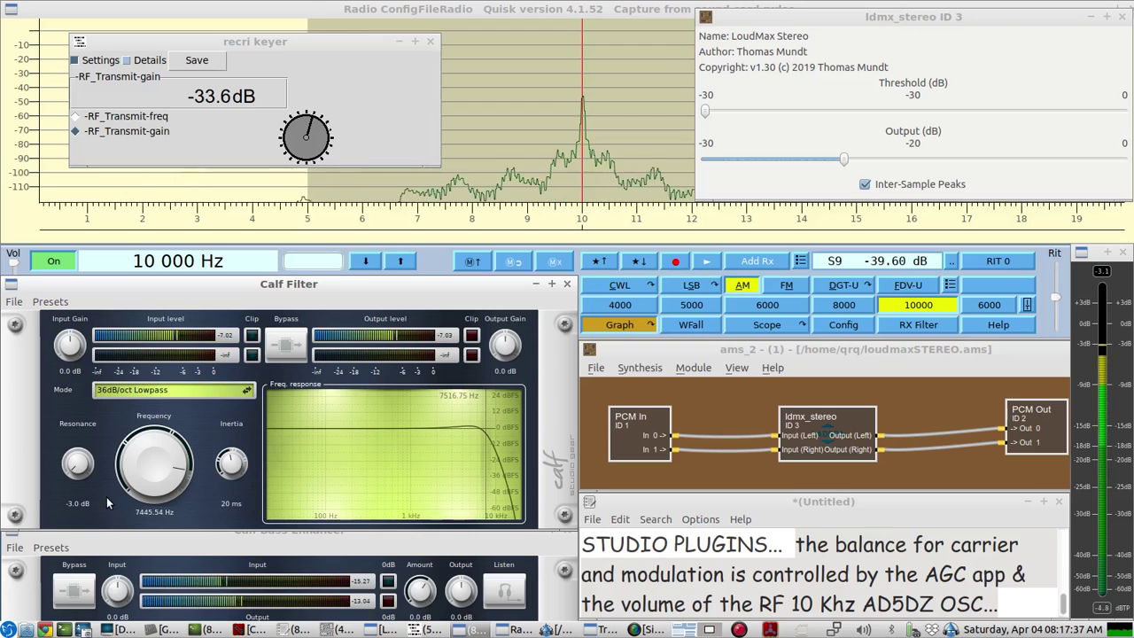
Adjust Quisk's variable AM receive filter bandwidth to 17000 and make it the active bandwidth
left_click(1014, 351)
left_click(1027, 304)
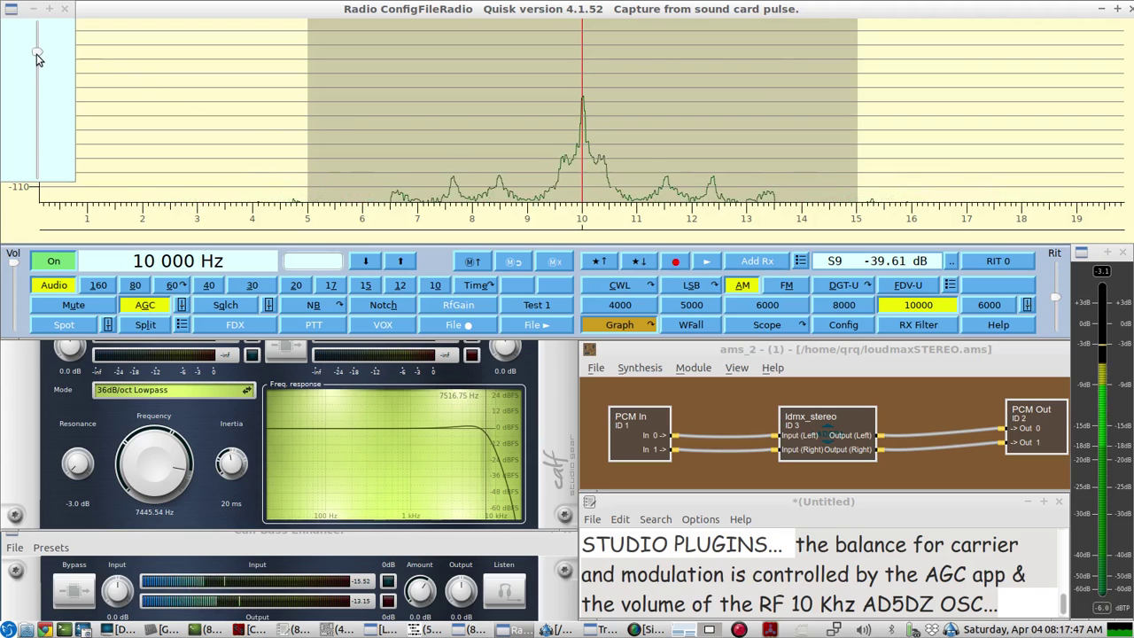
left_click_drag(37, 52, 35, 21)
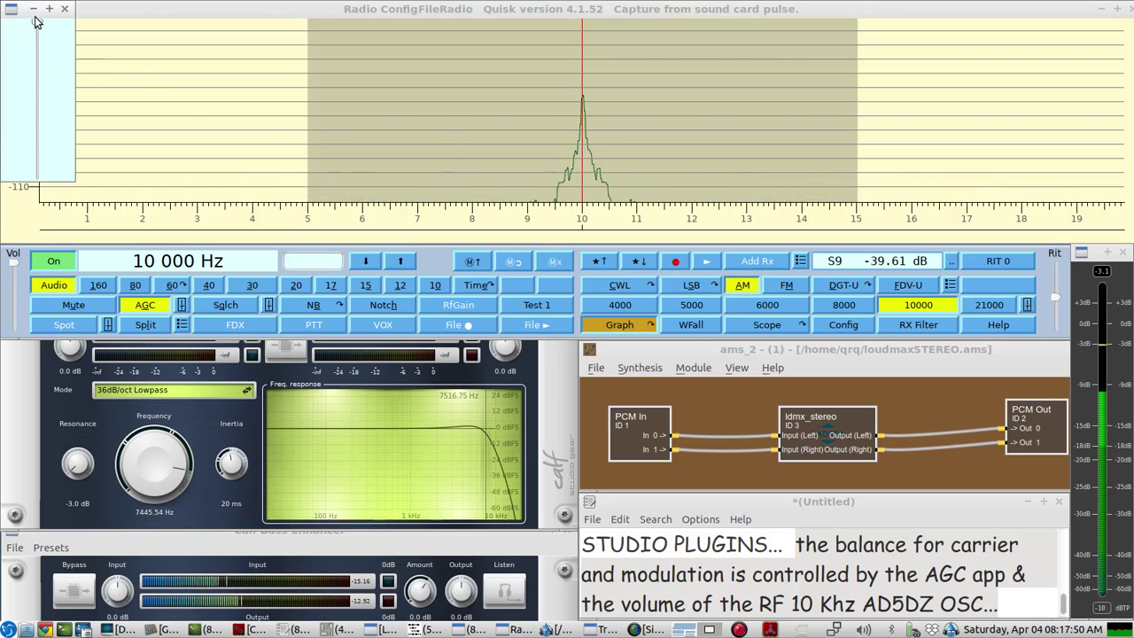
left_click(986, 307)
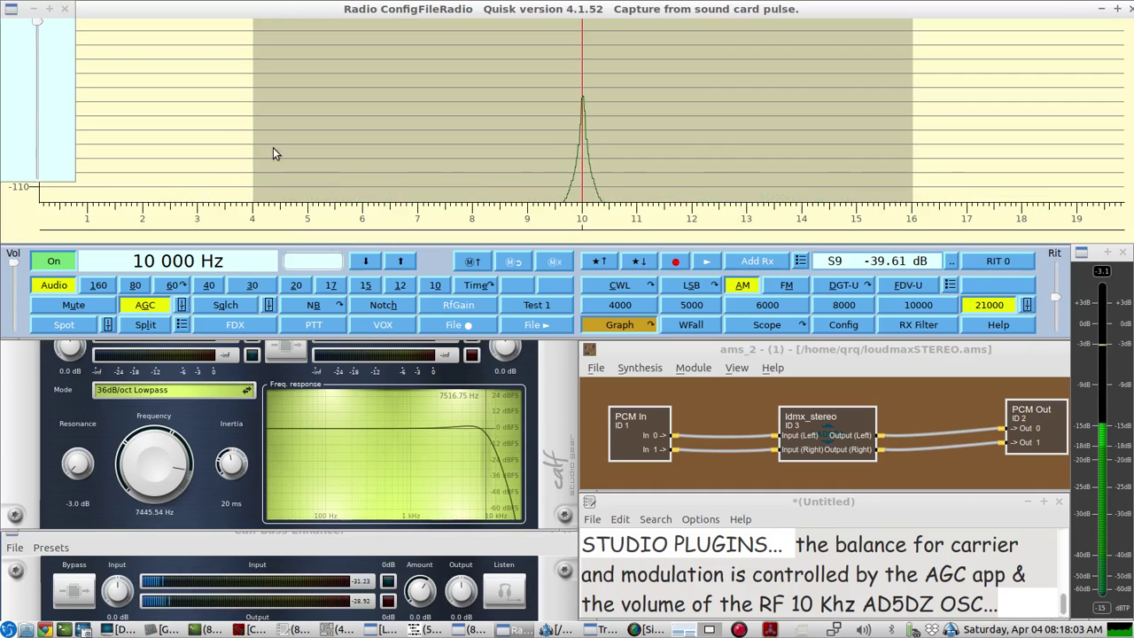
left_click_drag(40, 29, 38, 35)
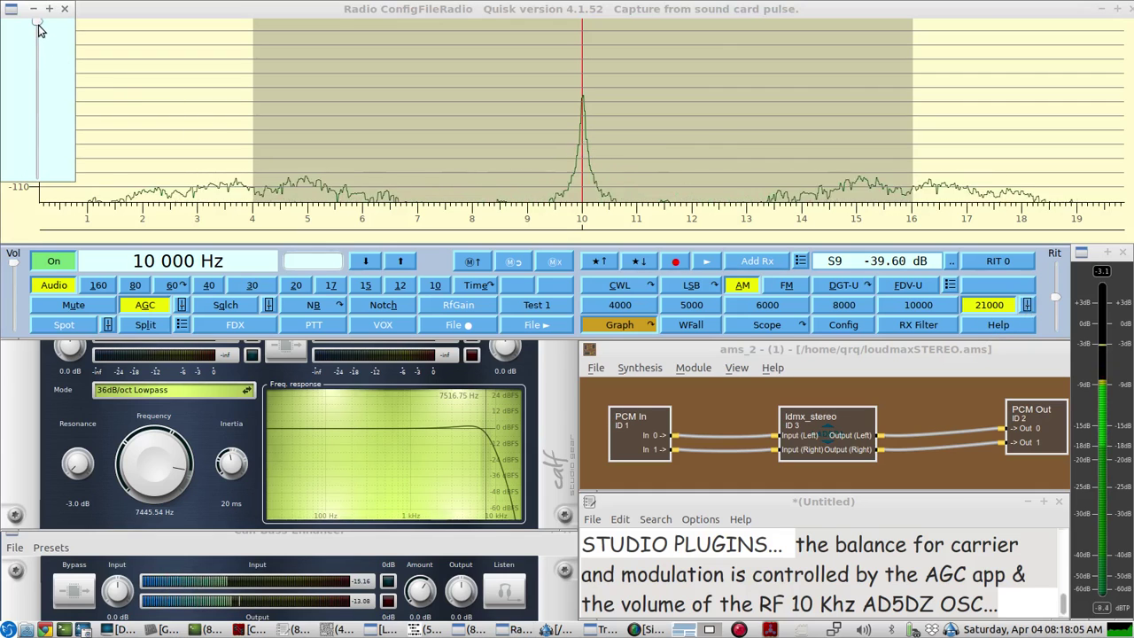
left_click_drag(40, 47, 40, 35)
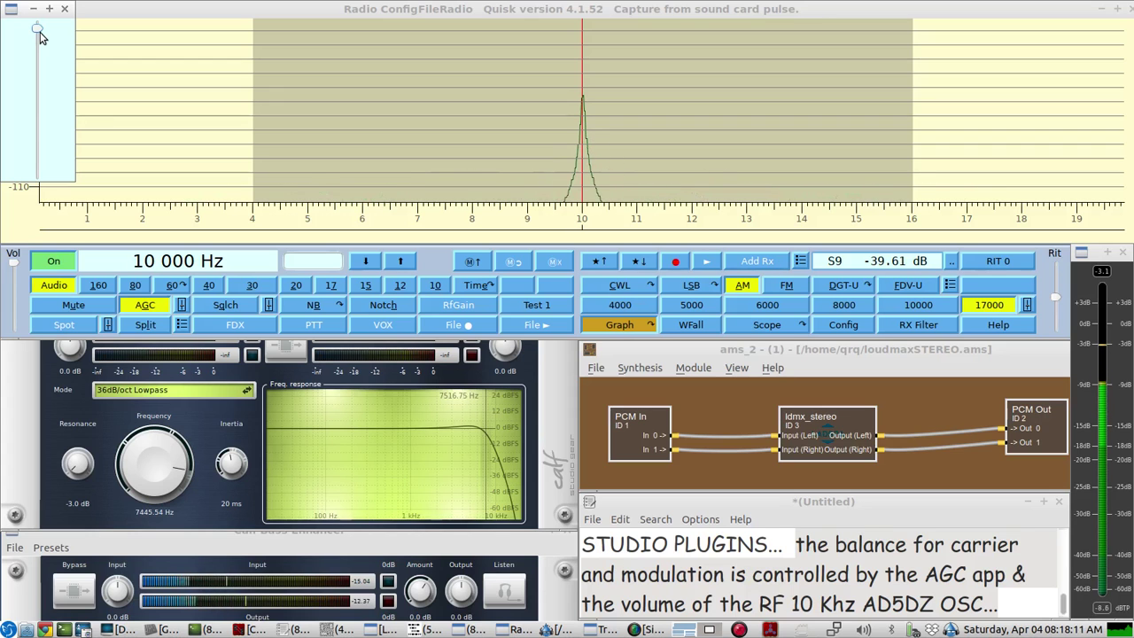
Bring the Calf Bass Enhancer fully into view, set its Scope to 135.622 Hz, and move the window back down
left_click(188, 542)
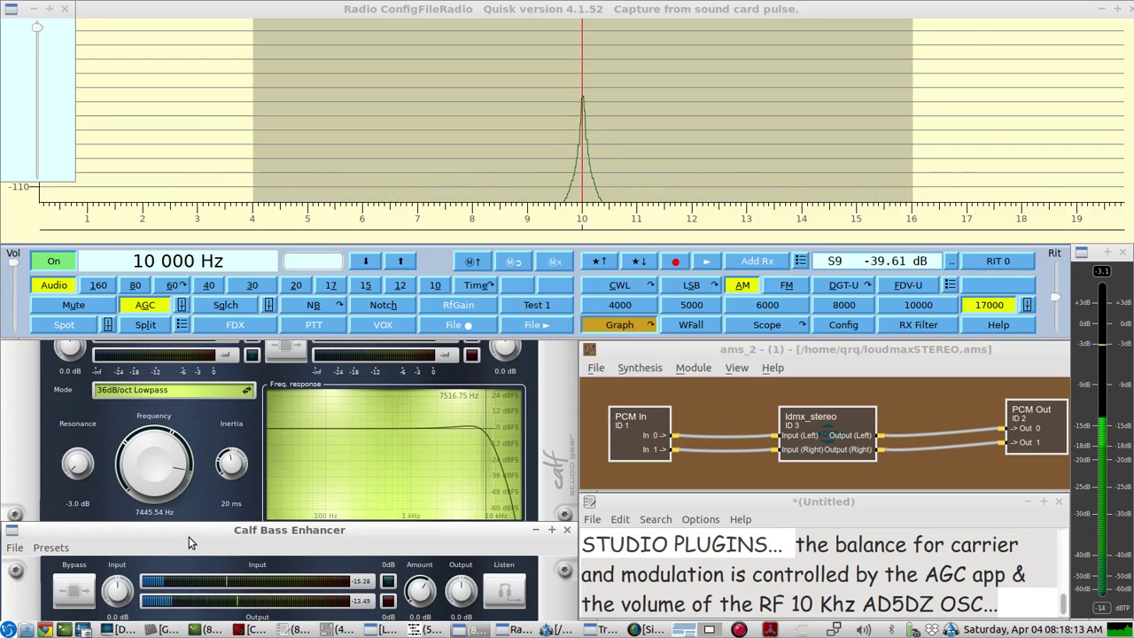
left_click_drag(189, 537, 200, 333)
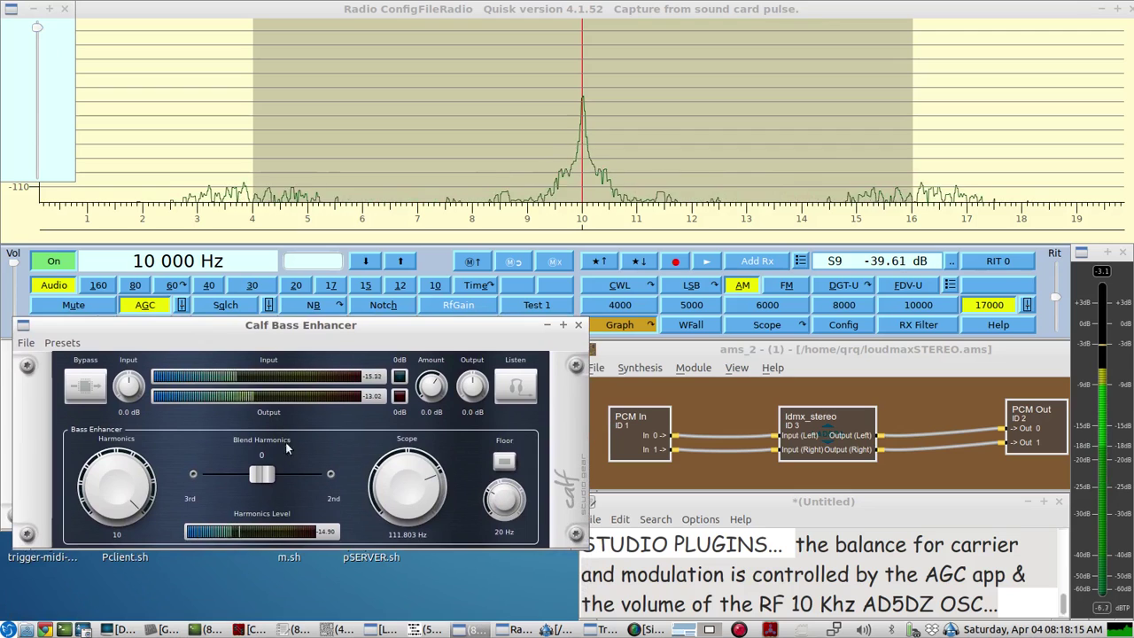
scroll(411, 492, "up", 3)
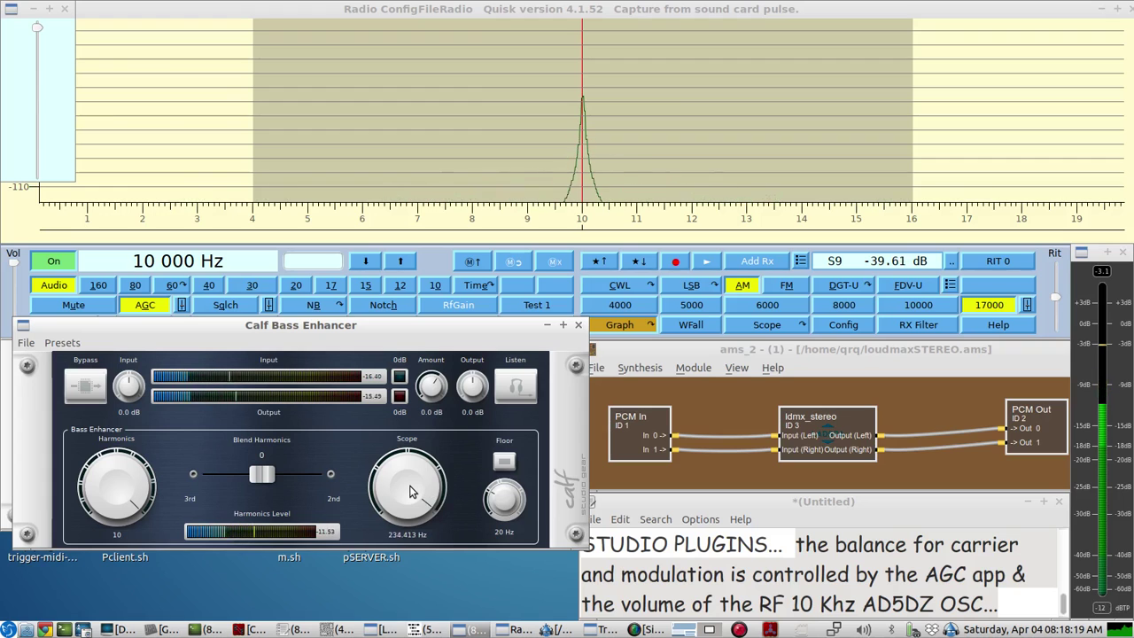
scroll(410, 492, "up", 2)
scroll(410, 492, "down", 1)
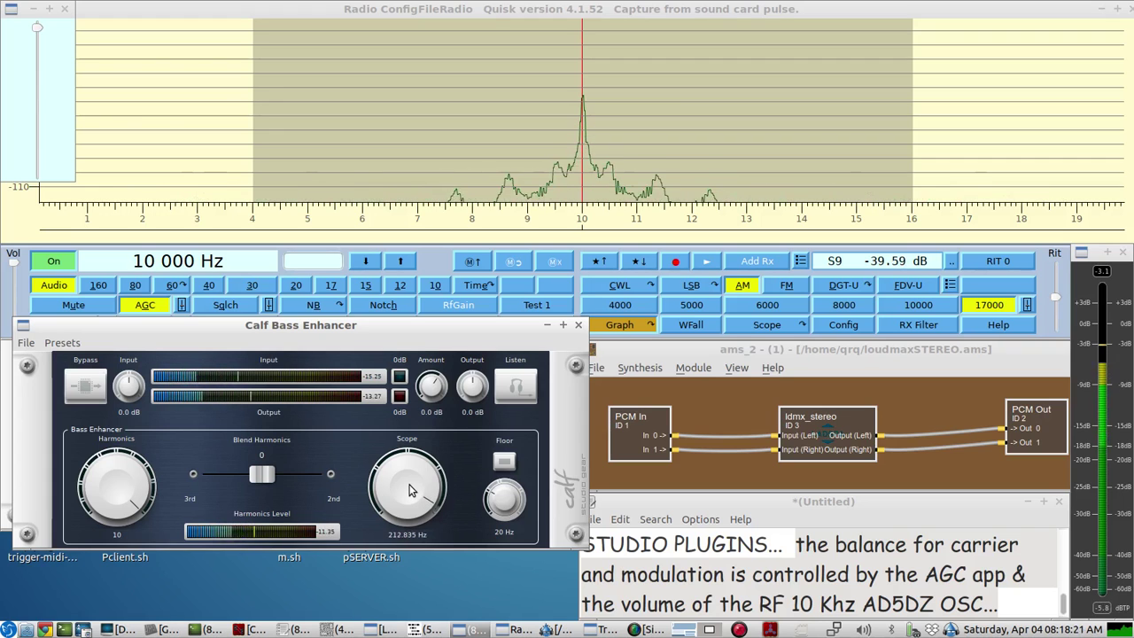
scroll(410, 493, "down", 2)
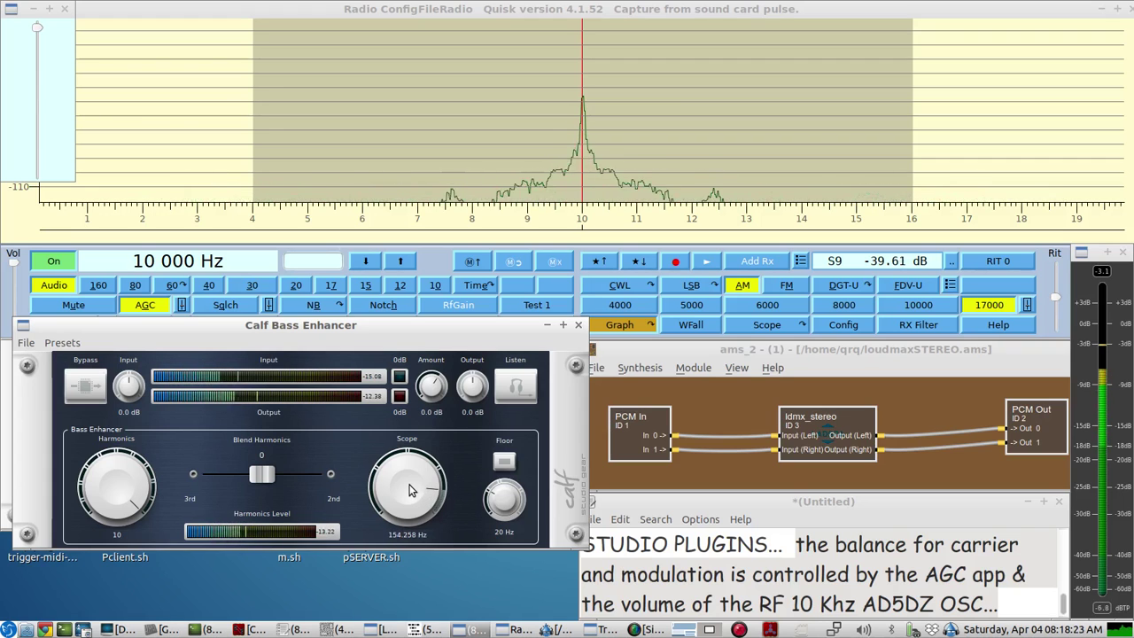
scroll(410, 493, "down", 1)
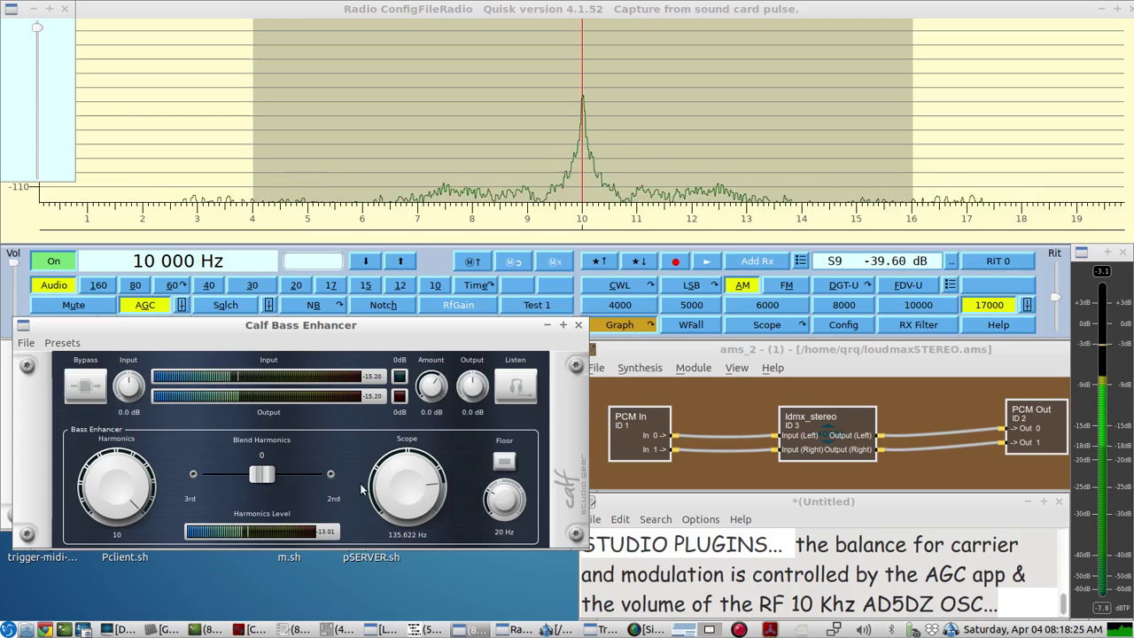
left_click_drag(201, 350, 179, 556)
Change the Calf Filter's mode to 24dB/oct Lowpass and on to 12dB/oct Lowpass, with Resonance at -3.0 dB
left_click(177, 438)
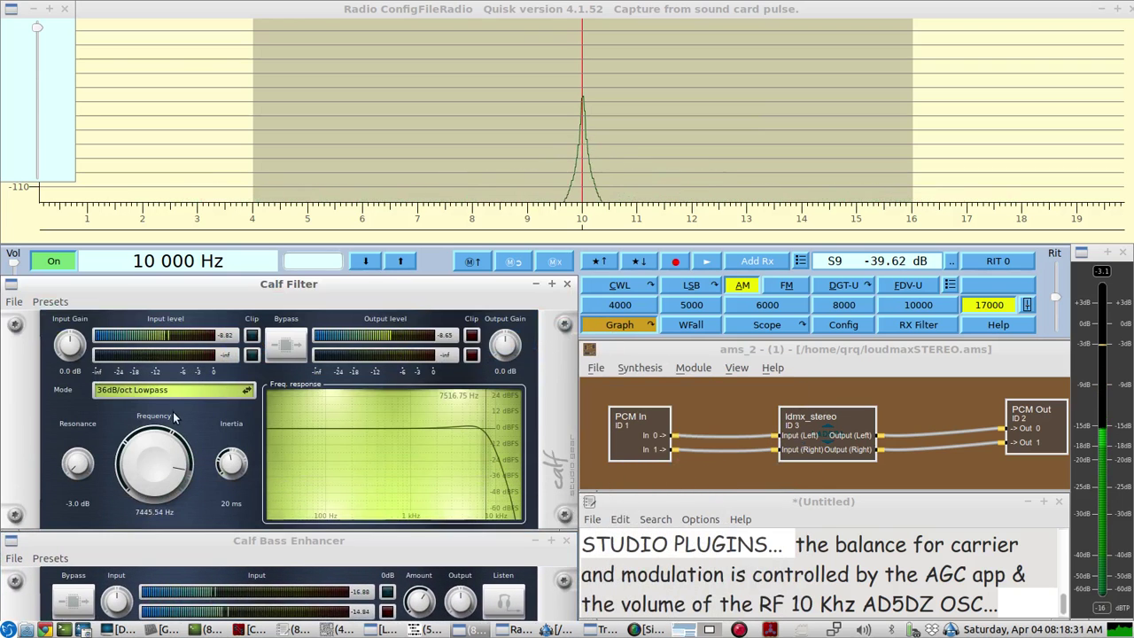
left_click(175, 390)
left_click(168, 373)
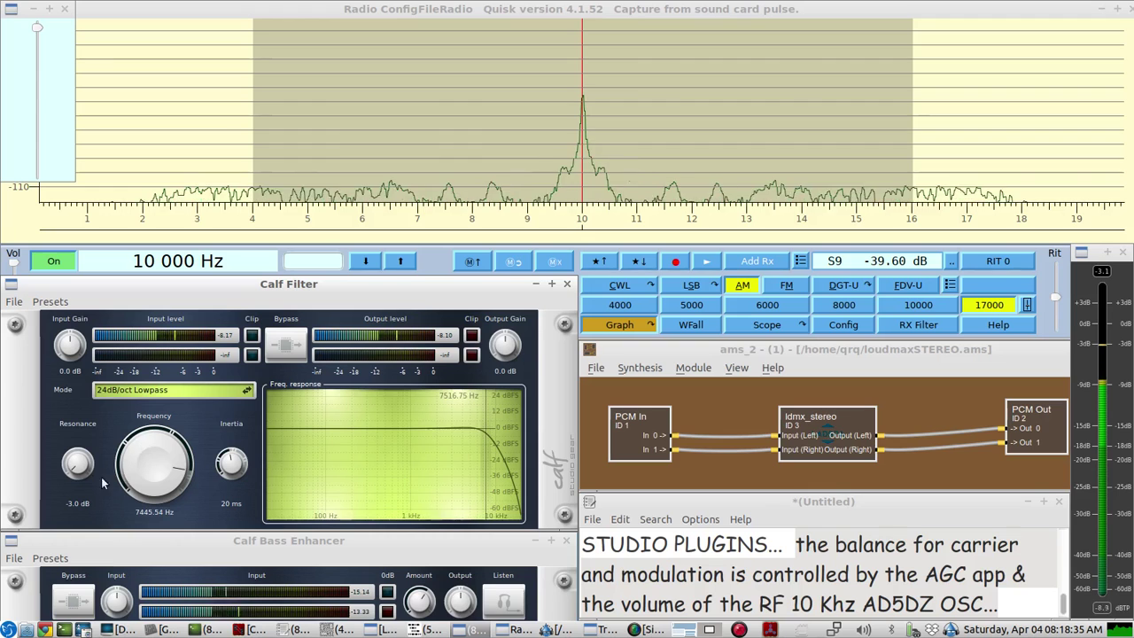
left_click(111, 395)
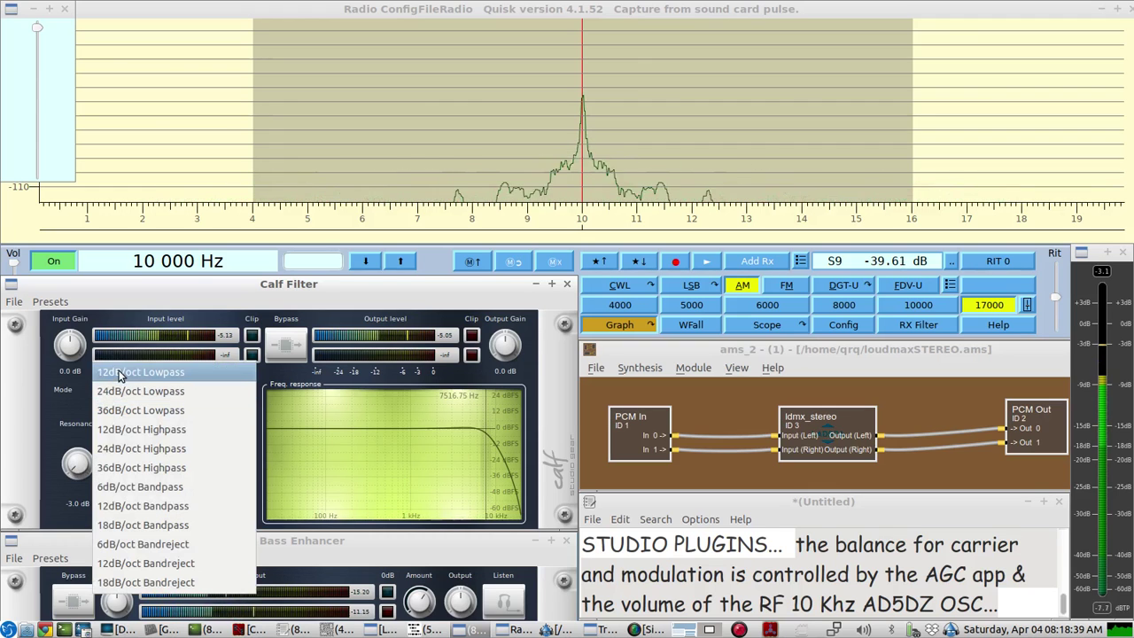
left_click(112, 372)
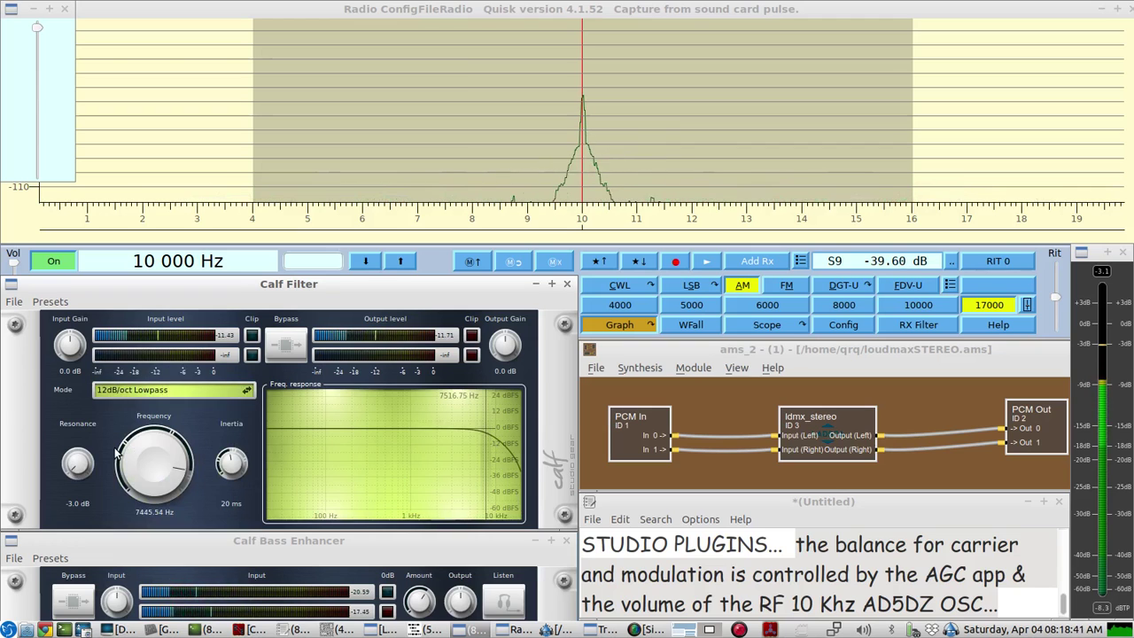
left_click_drag(76, 471, 80, 514)
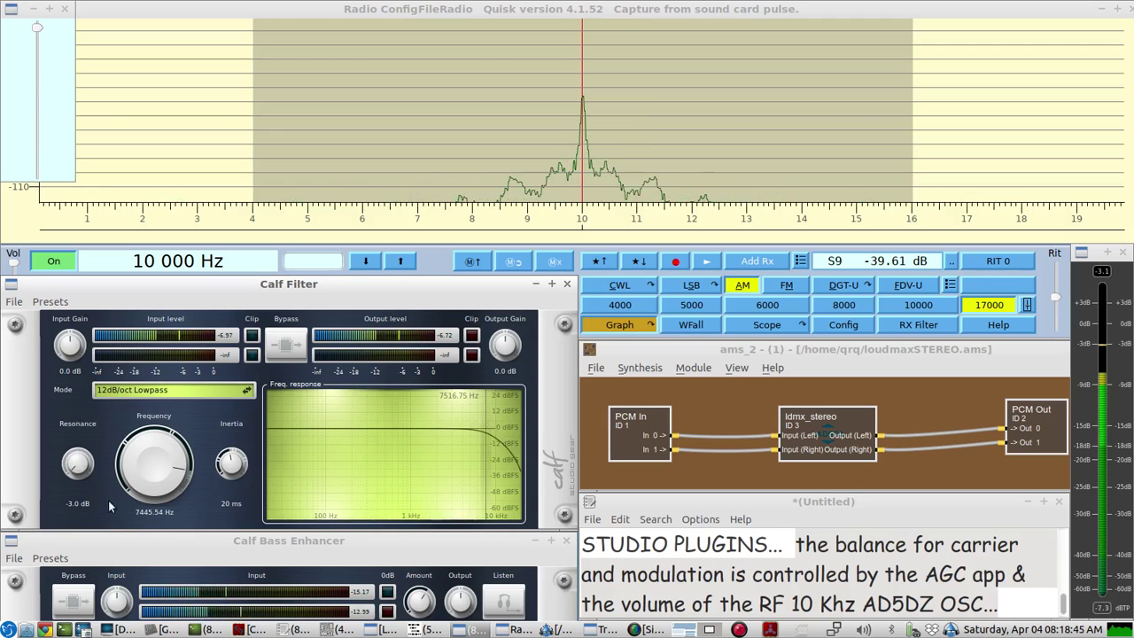
Bring up the Calf Bass Enhancer and set Blend Harmonics to 10 and Scope to 115.461 Hz
left_click(151, 545)
left_click_drag(150, 544, 156, 317)
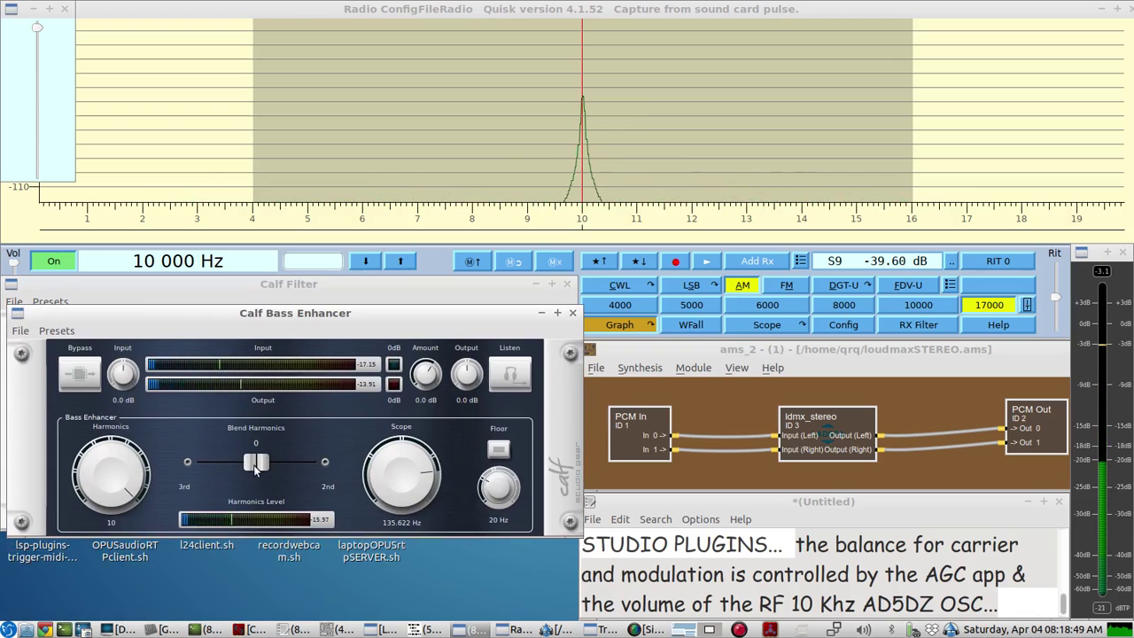
left_click_drag(256, 470, 342, 474)
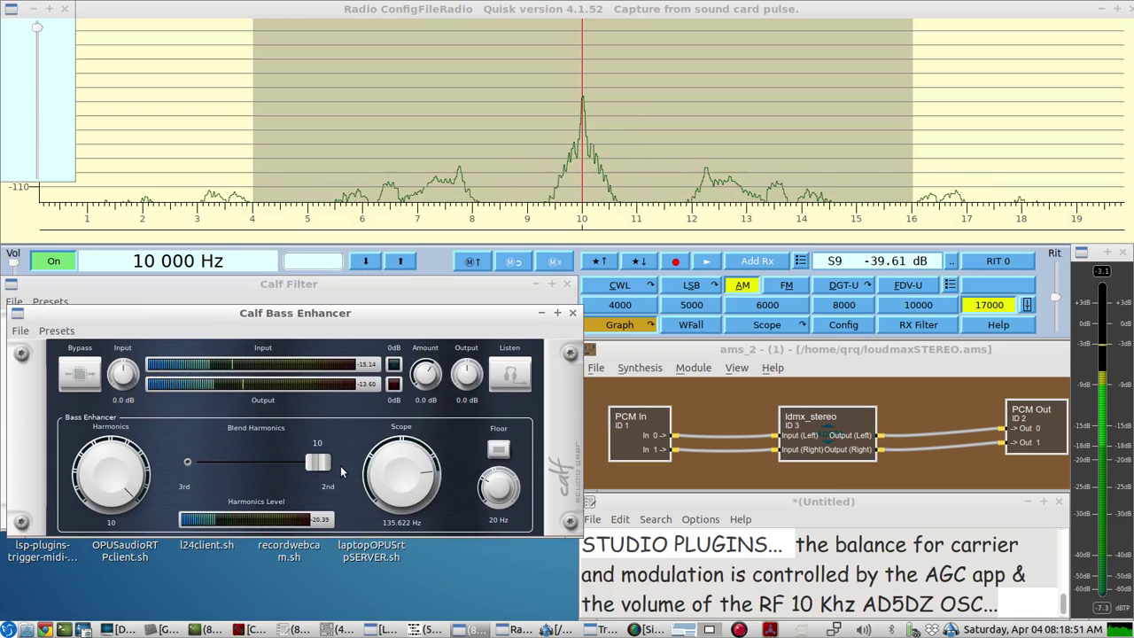
scroll(388, 475, "down", 1)
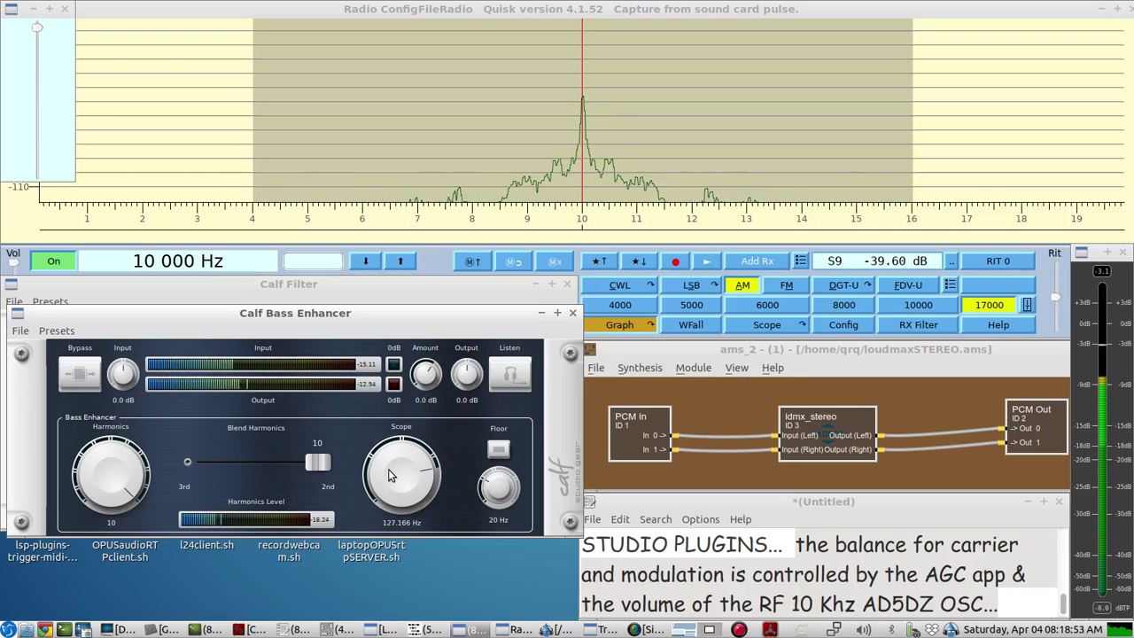
scroll(388, 476, "up", 2)
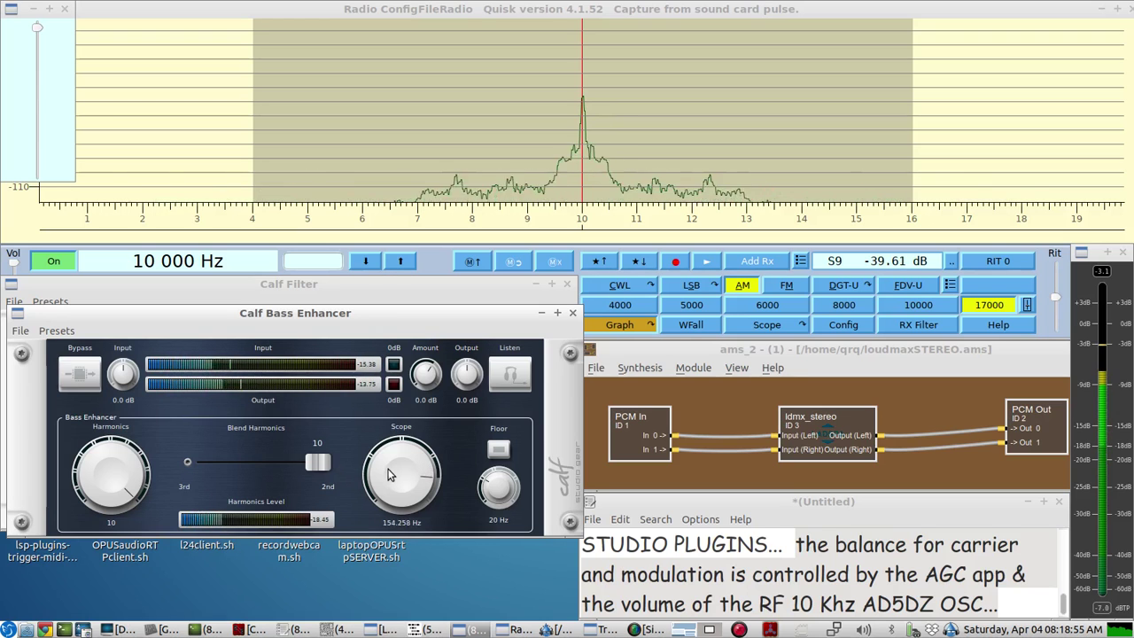
scroll(388, 476, "up", 5)
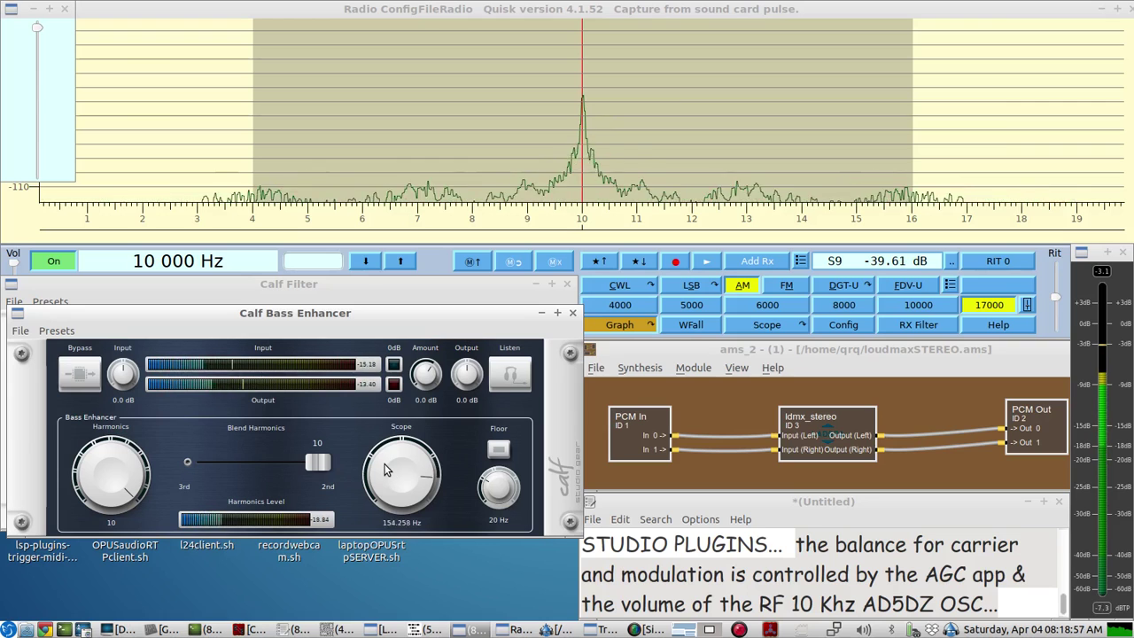
scroll(385, 471, "down", 4)
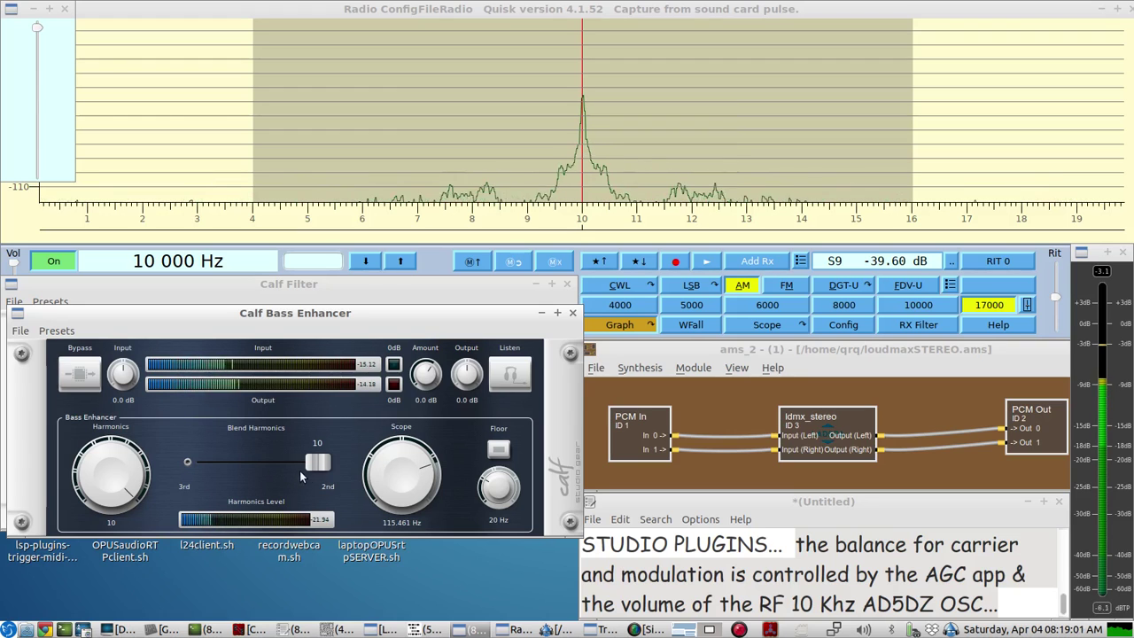
Set the Bass Enhancer's Blend Harmonics to -10 and lower its Scope to 100 Hz
left_click_drag(317, 461, 148, 472)
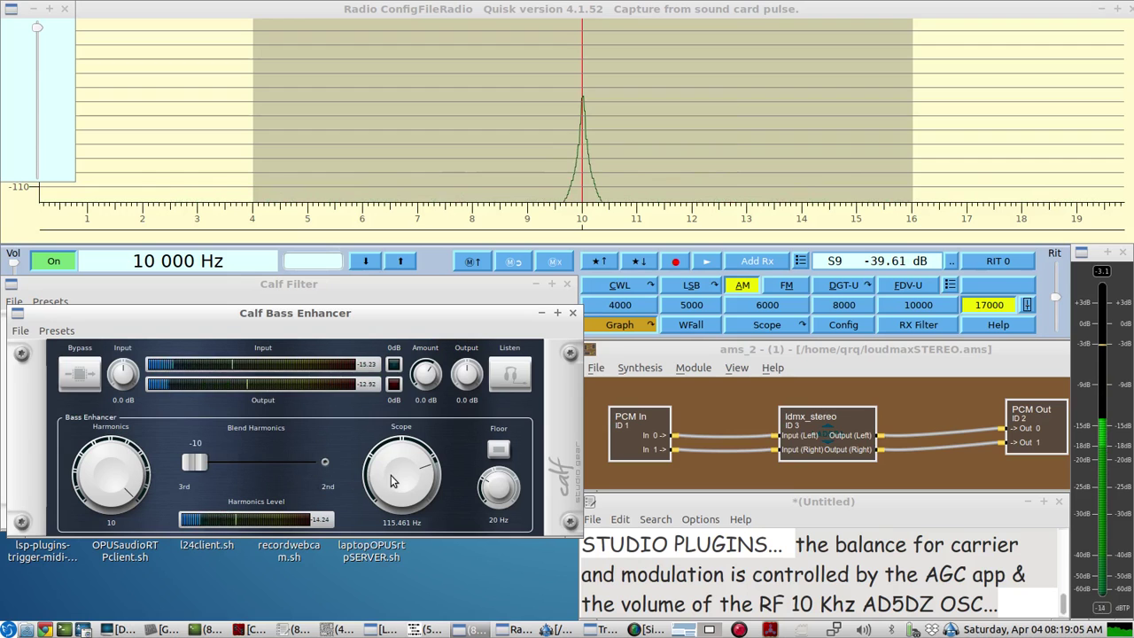
left_click_drag(388, 316, 369, 389)
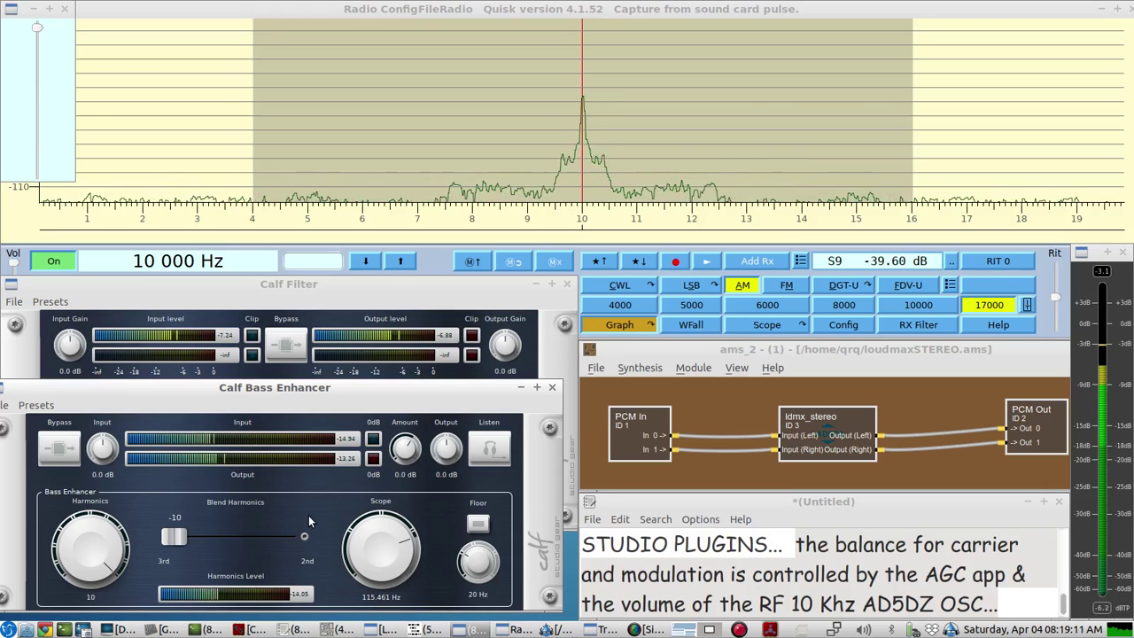
scroll(372, 547, "down", 1)
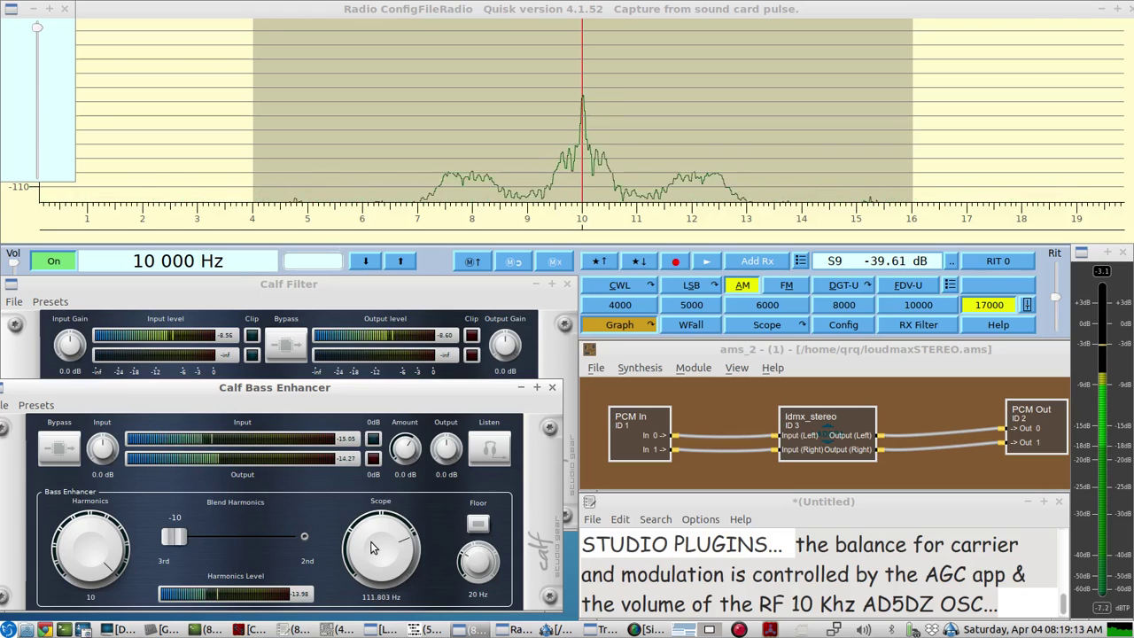
scroll(372, 548, "down", 1)
scroll(372, 547, "down", 3)
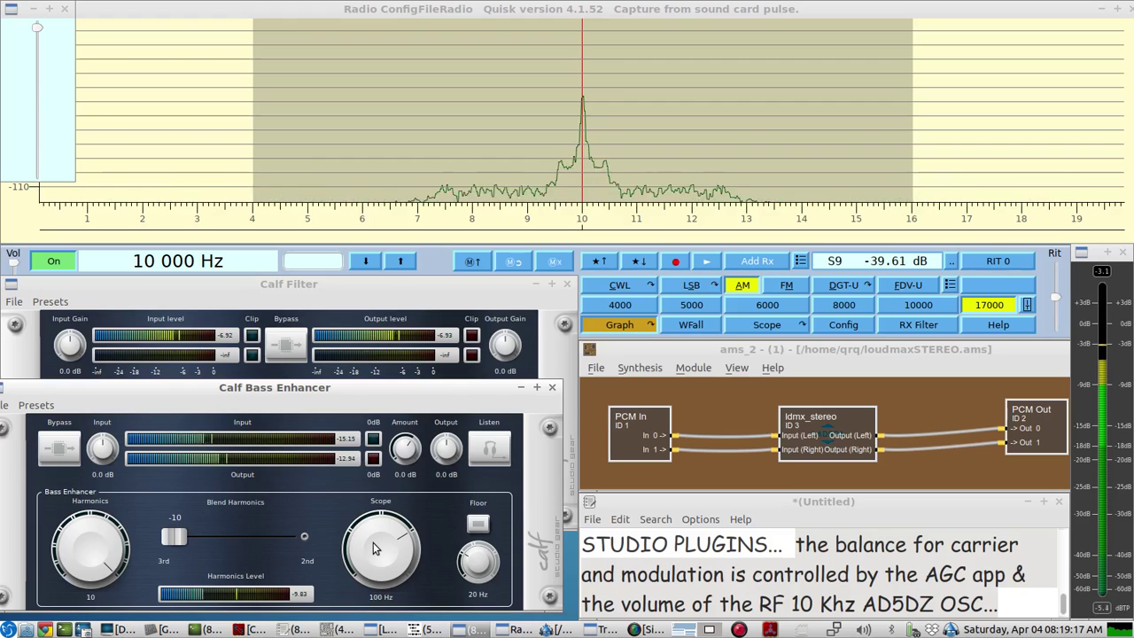
Bypass the Bass Enhancer and re-engage it to compare the signal with and without the effect
left_click(55, 452)
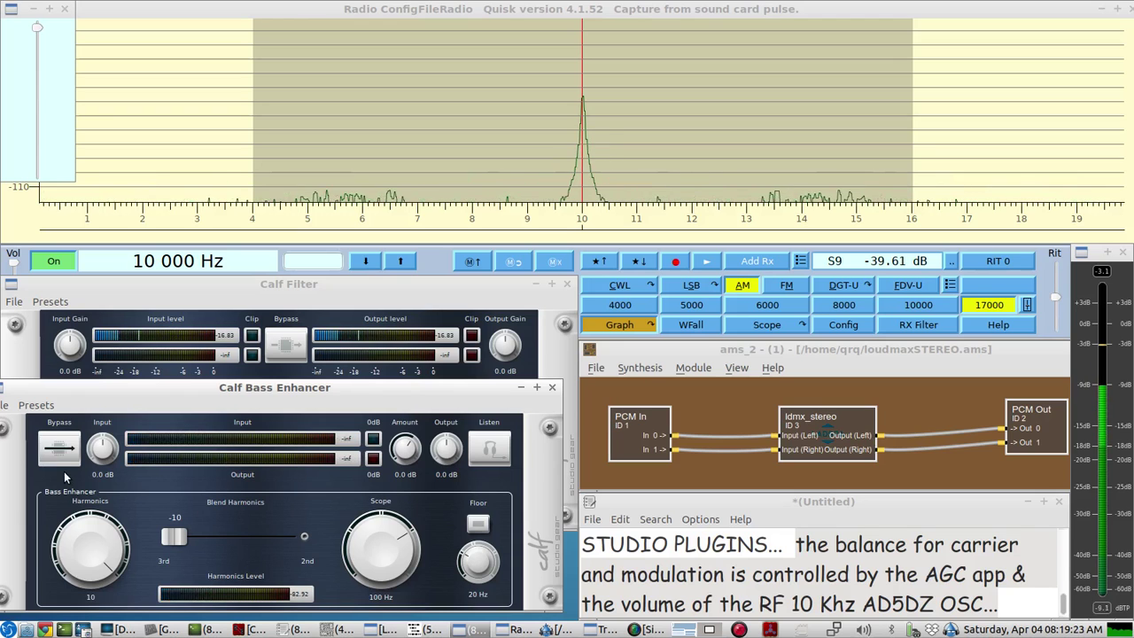
left_click(58, 450)
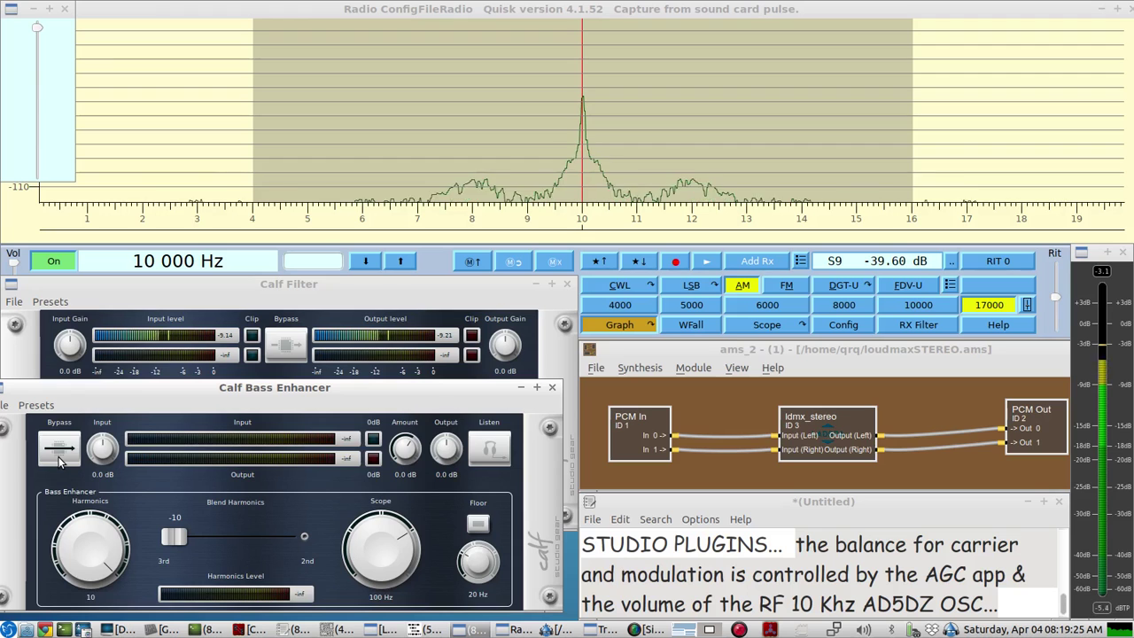
left_click(58, 459)
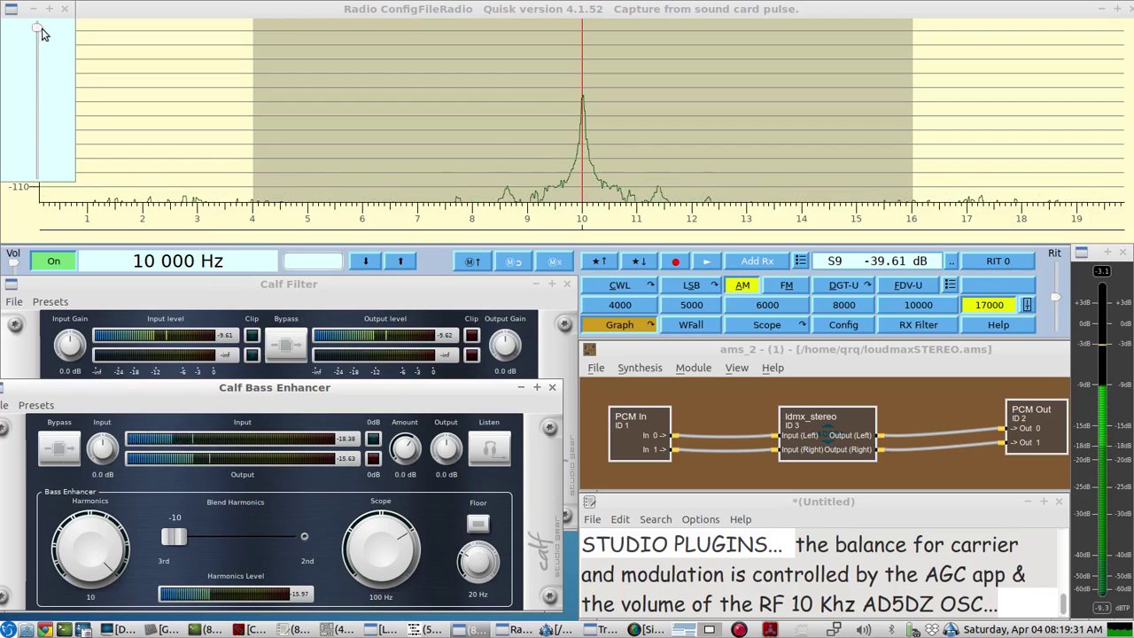
Set the Quisk receive filter bandwidth to 14000 and move the Bass Enhancer window down to uncover the Calf Filter's controls
mouse_move(41, 29)
left_mouse_down()
mouse_move(38, 46)
mouse_move(38, 35)
left_mouse_up()
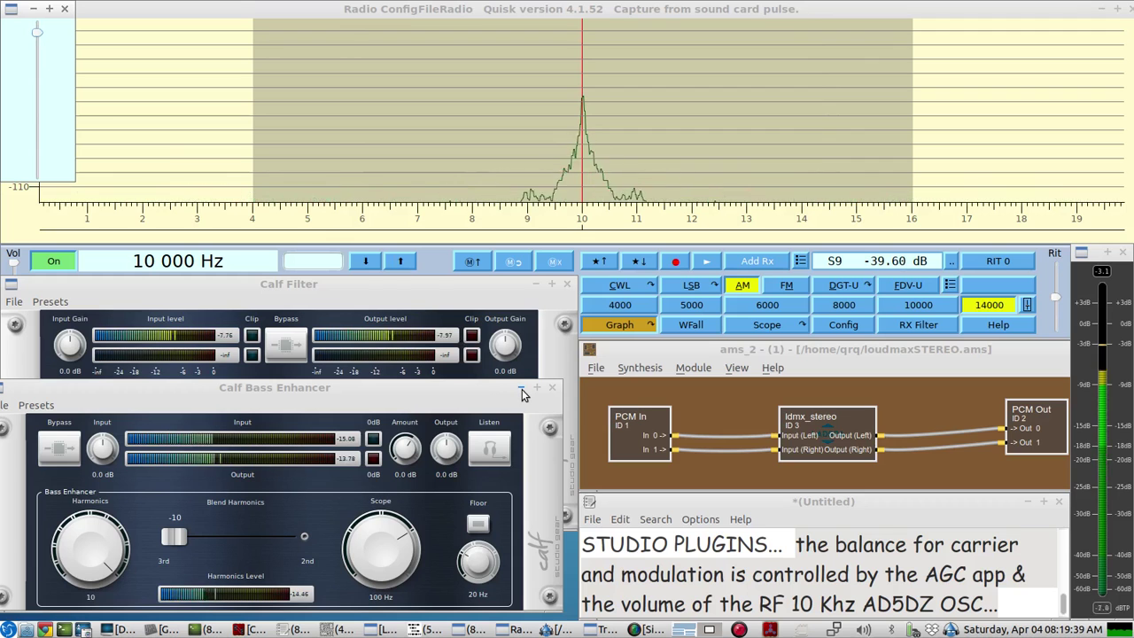
left_click_drag(522, 393, 509, 543)
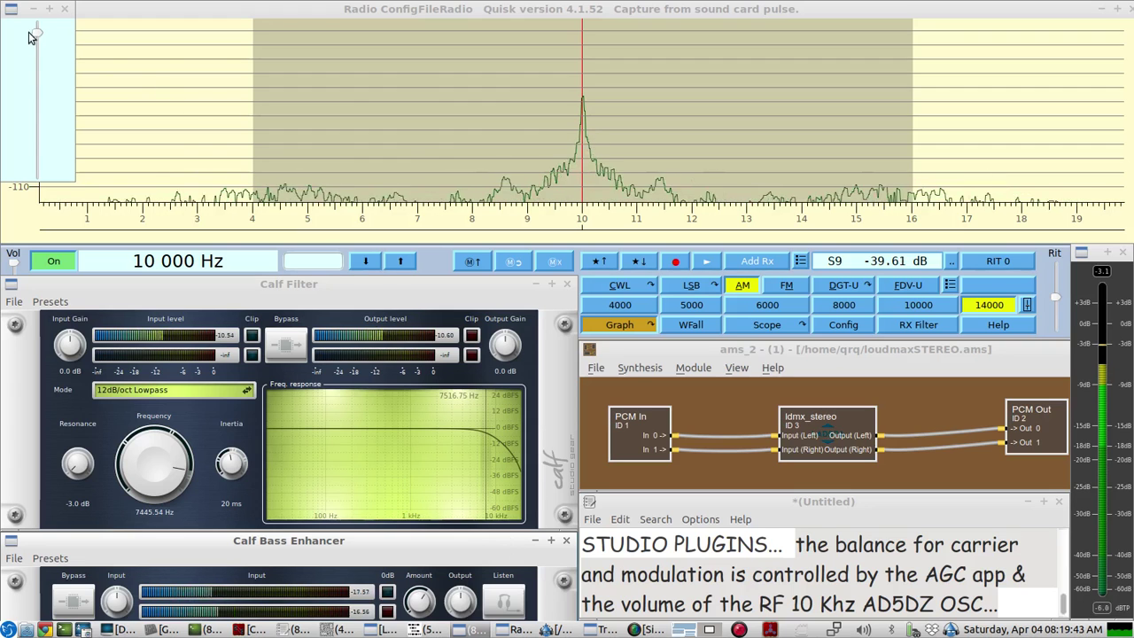
Widen the AM receive bandwidth to 19000, and narrow it through 16000 down to 9500 to compare the audio
scroll(36, 39, "up", 3)
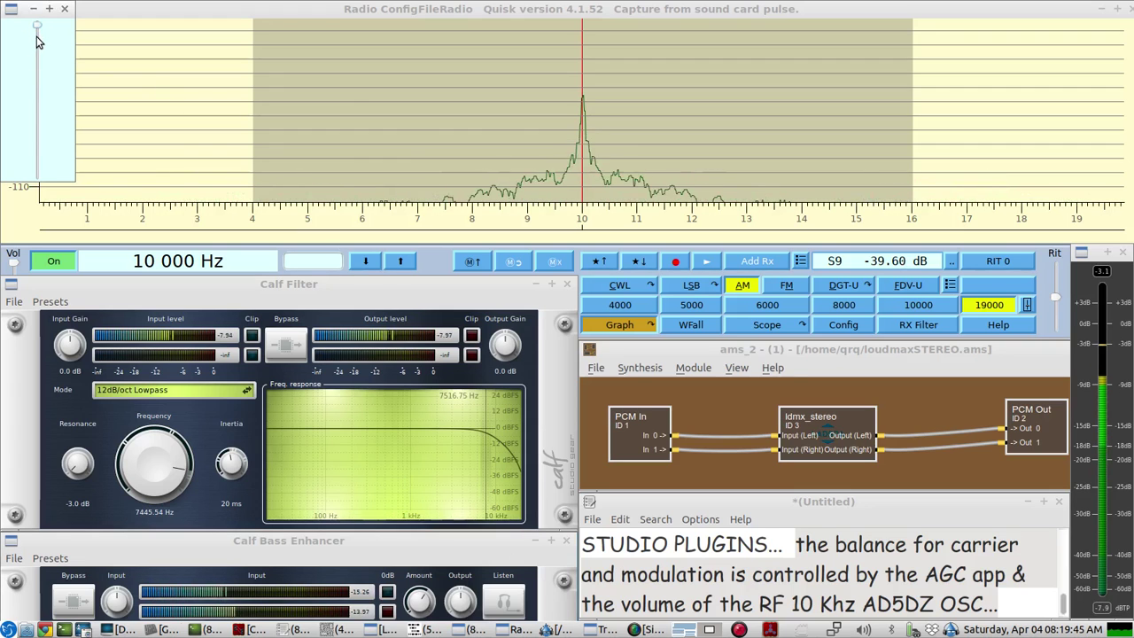
scroll(36, 42, "down", 1)
scroll(37, 44, "up", 1)
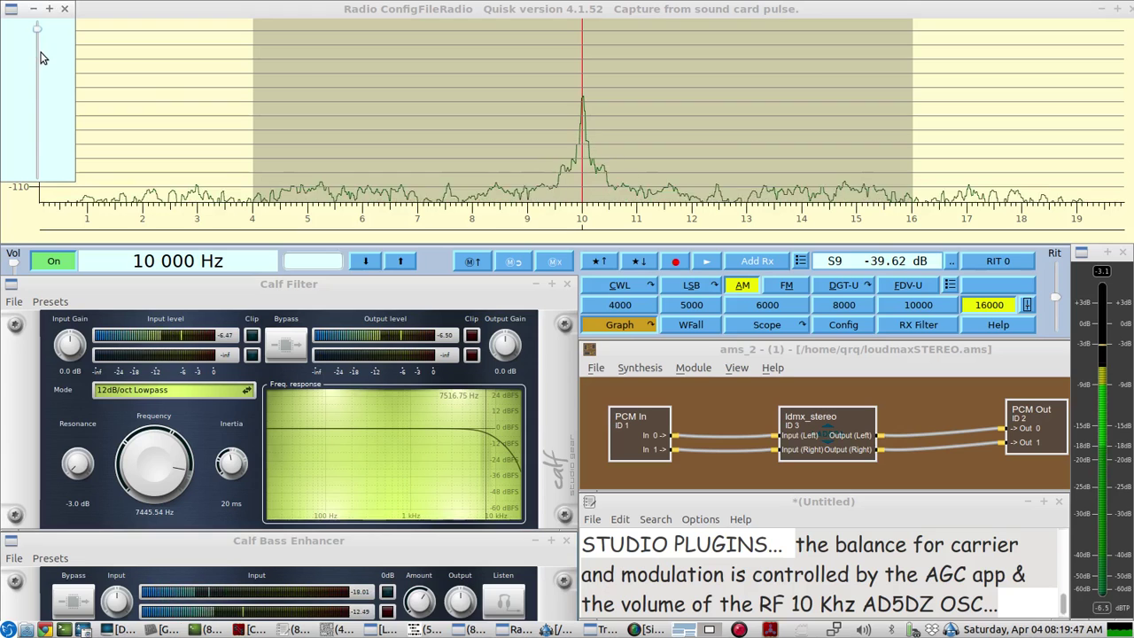
scroll(36, 41, "down", 6)
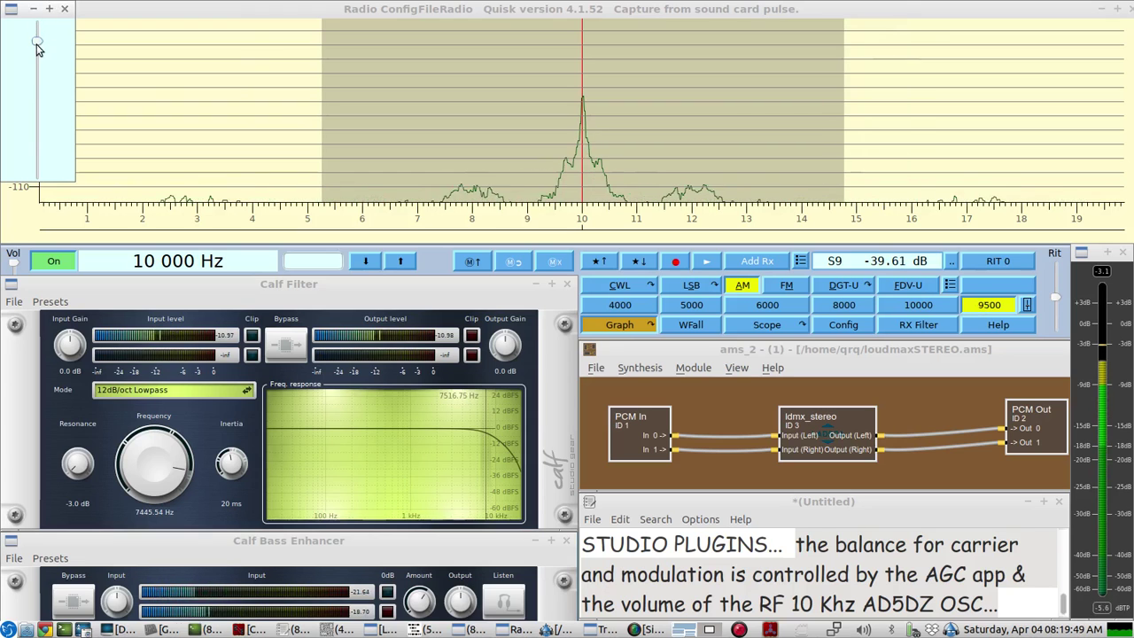
Raise the AM receive bandwidth through 12000 to 14000, and bring it back to 12000
scroll(36, 44, "up", 3)
scroll(36, 44, "up", 1)
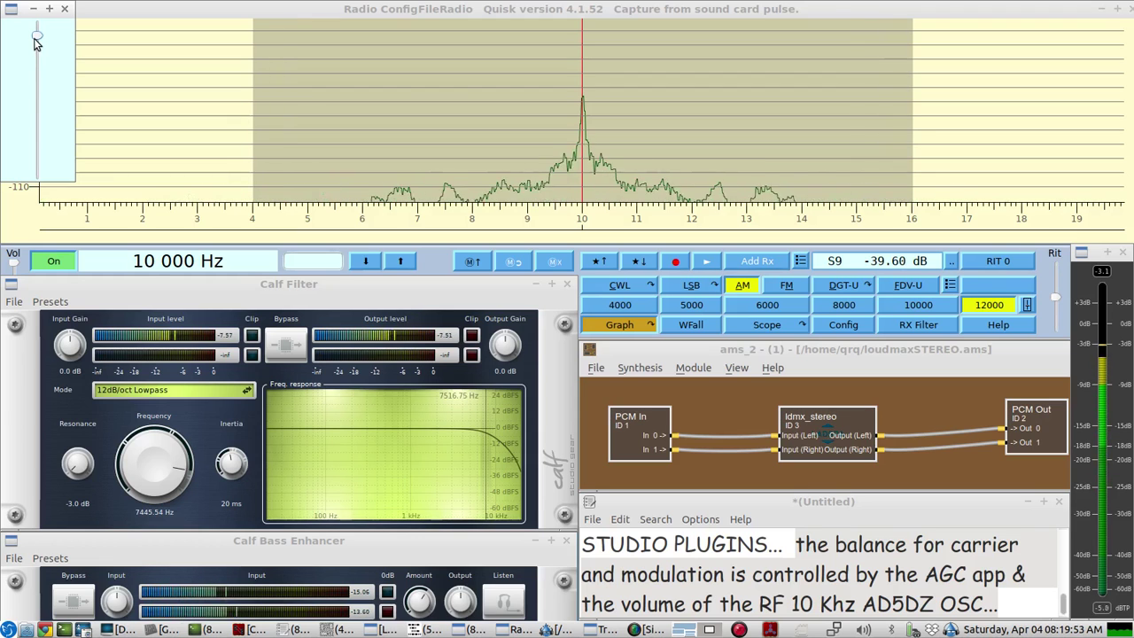
scroll(36, 41, "up", 3)
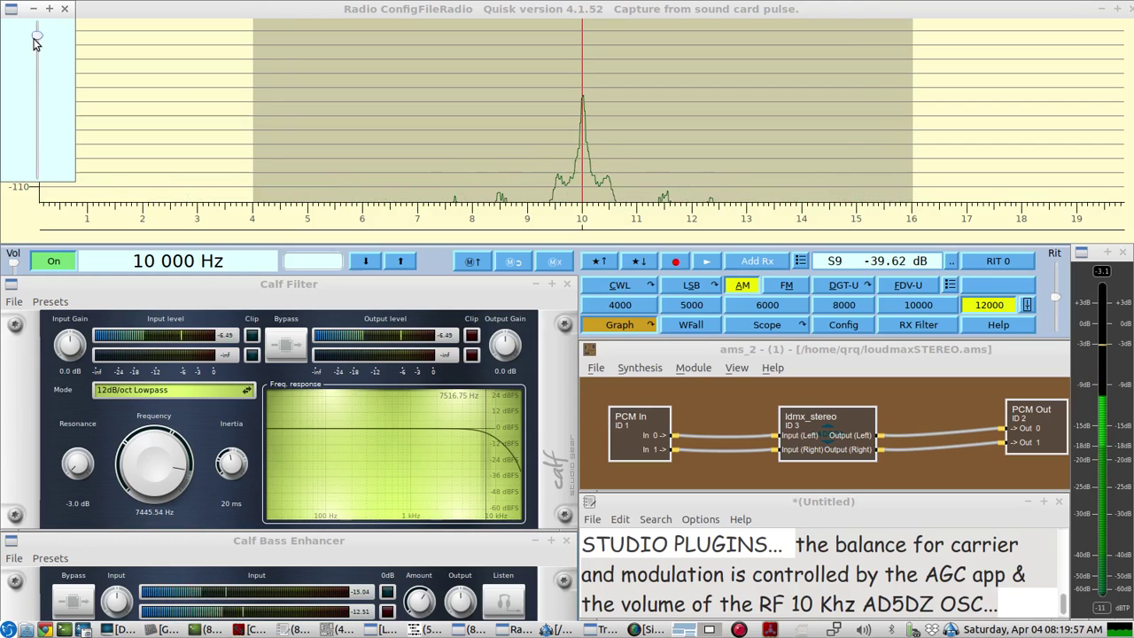
scroll(35, 42, "up", 3)
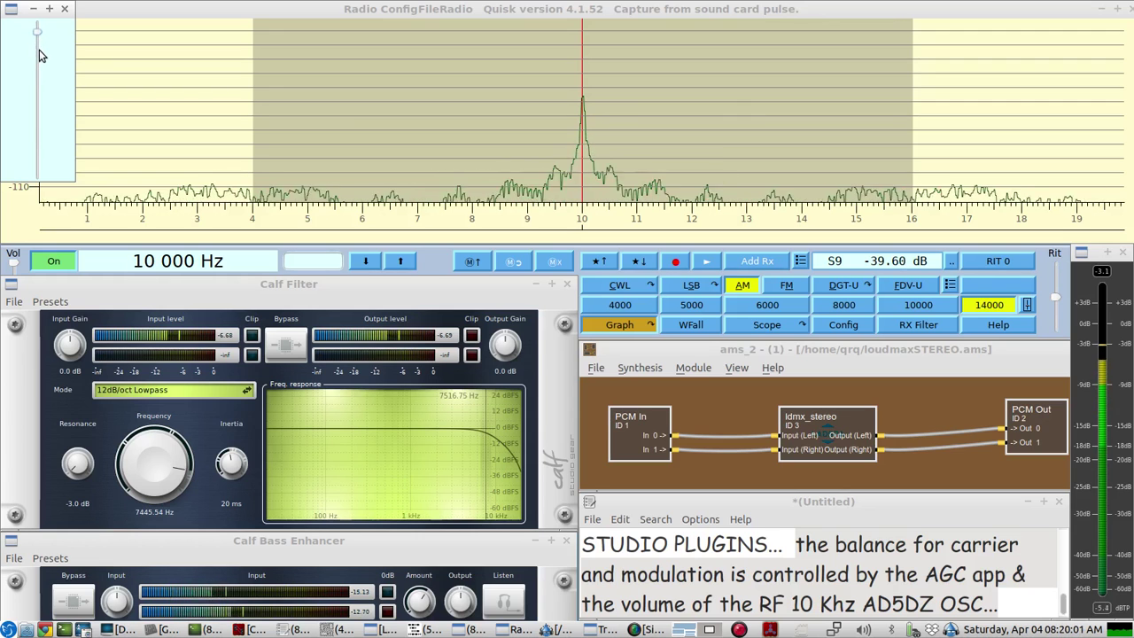
scroll(40, 77, "down", 4)
scroll(37, 66, "up", 2)
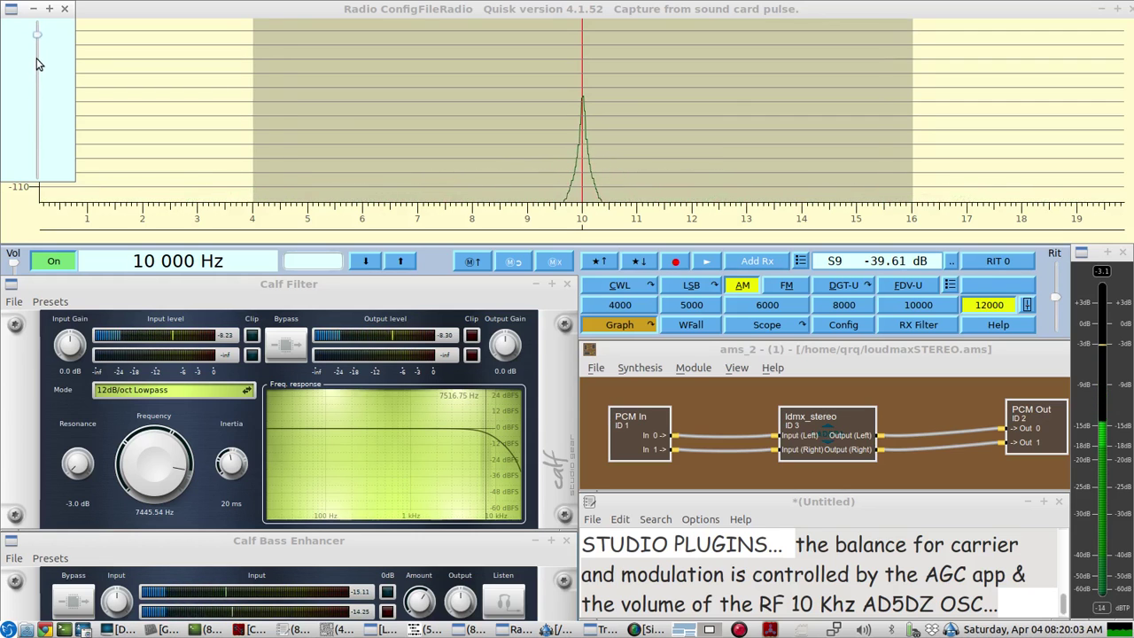
scroll(38, 66, "down", 1)
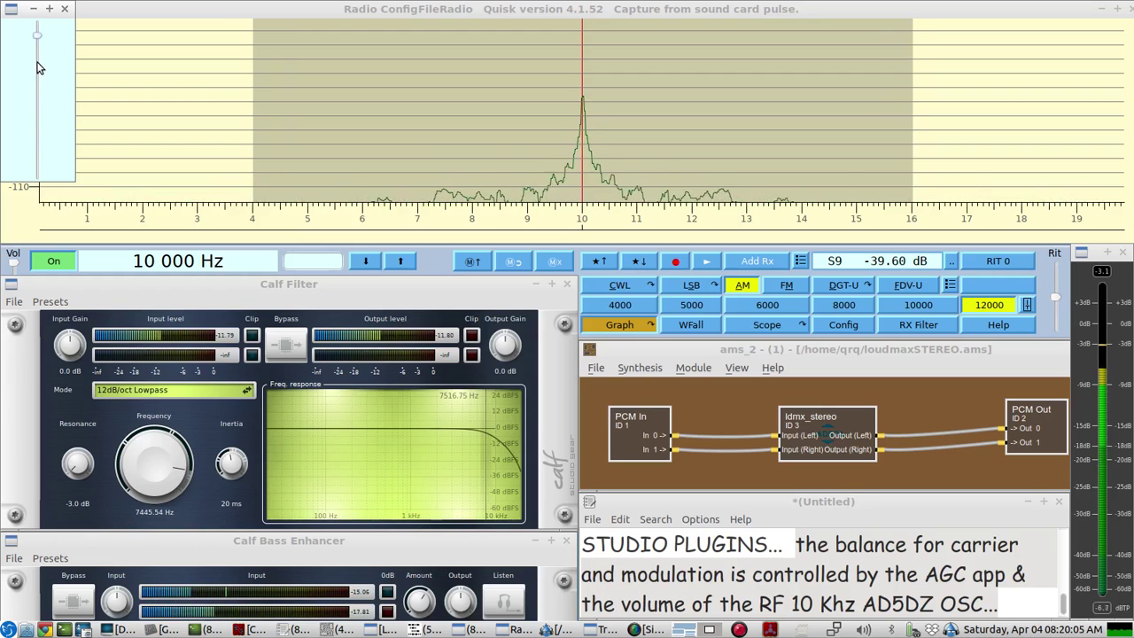